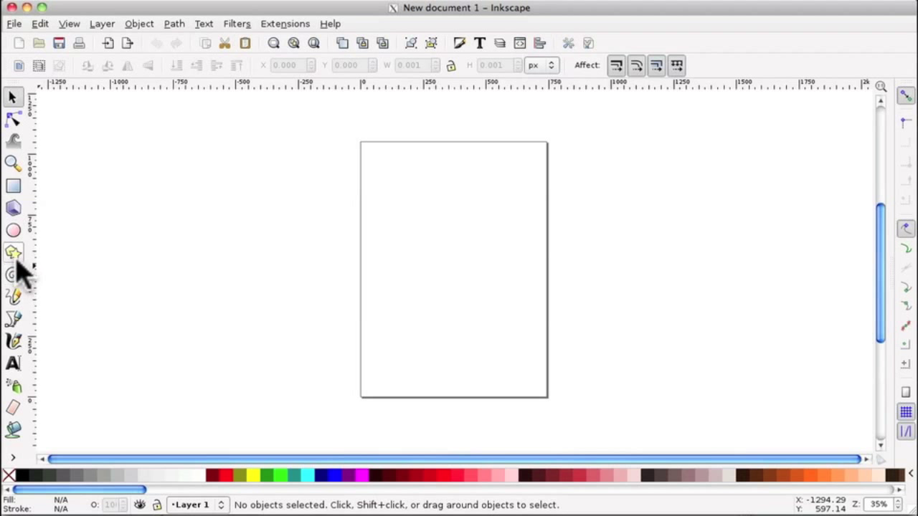
Step: Draw a yellow five-pointed star beside the page and remove its outline
click(13, 252)
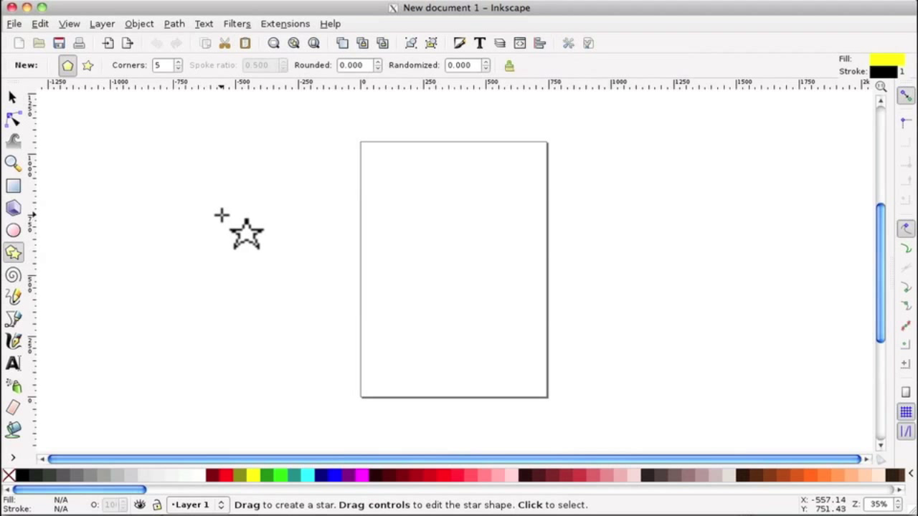
drag(204, 216, 244, 265)
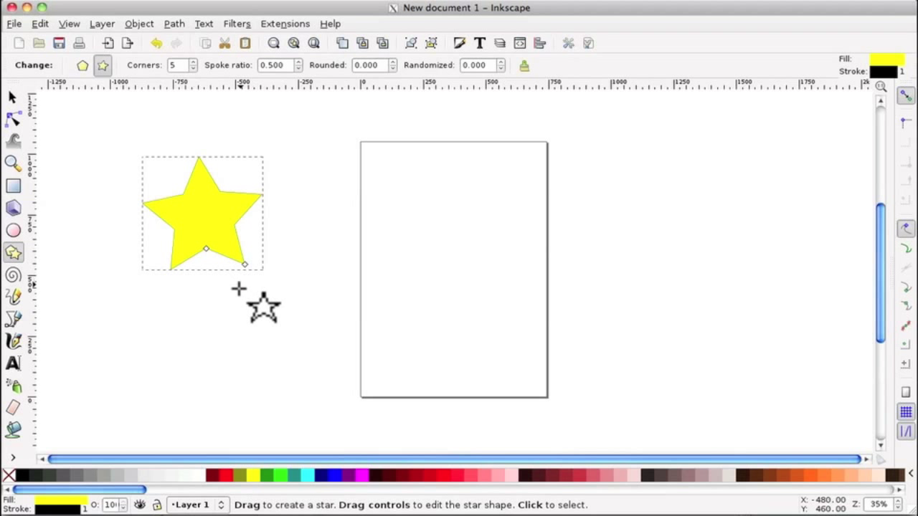
shift+click(8, 477)
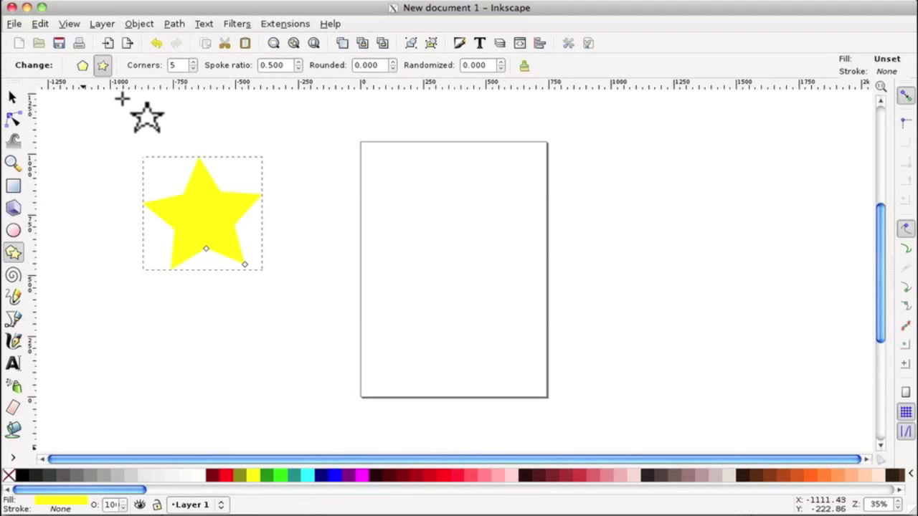
Step: Draw a black circle below the star and drag the star onto it
click(13, 230)
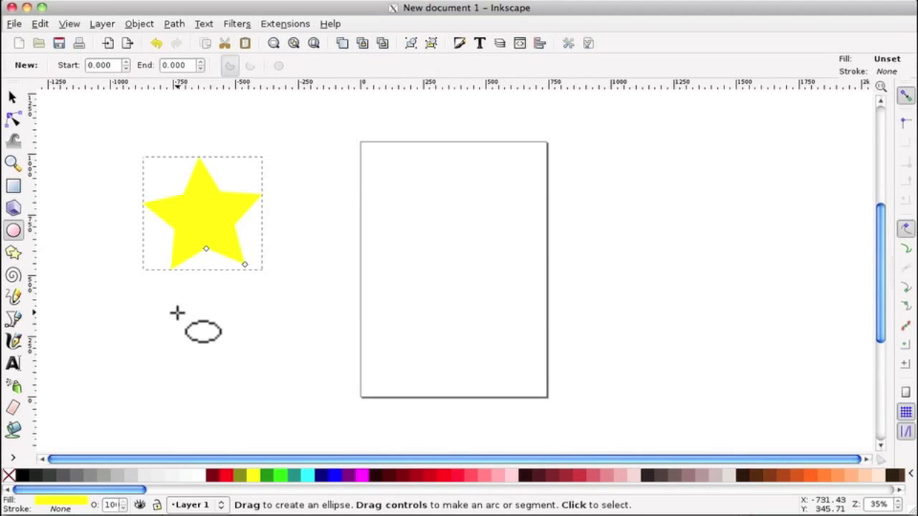
drag(177, 313, 298, 429)
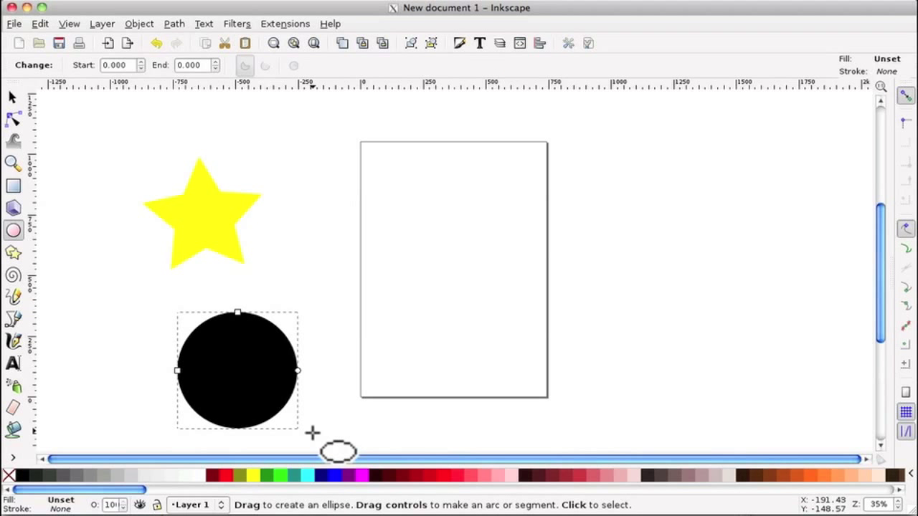
click(12, 97)
click(214, 215)
drag(215, 215, 234, 303)
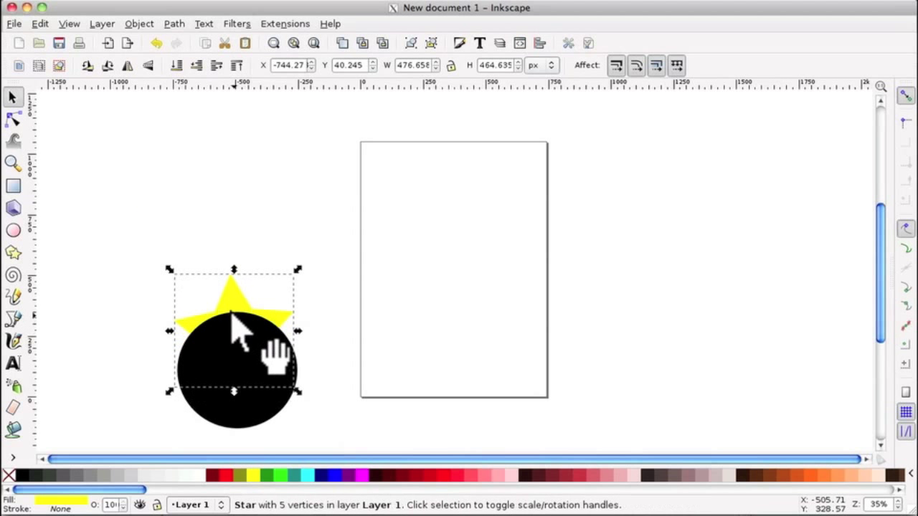
Step: Raise the star above the circle, centre it, and shrink it to about 84%
click(237, 65)
drag(236, 321, 236, 358)
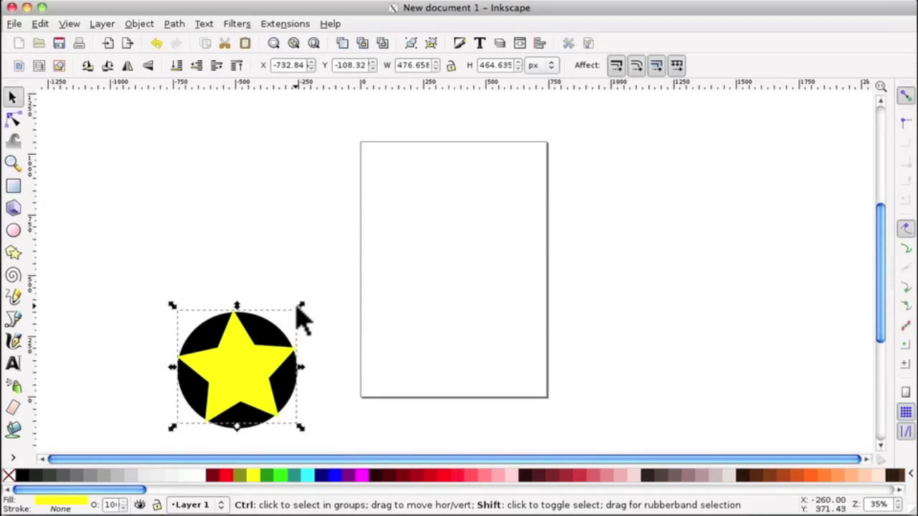
drag(301, 306, 291, 315)
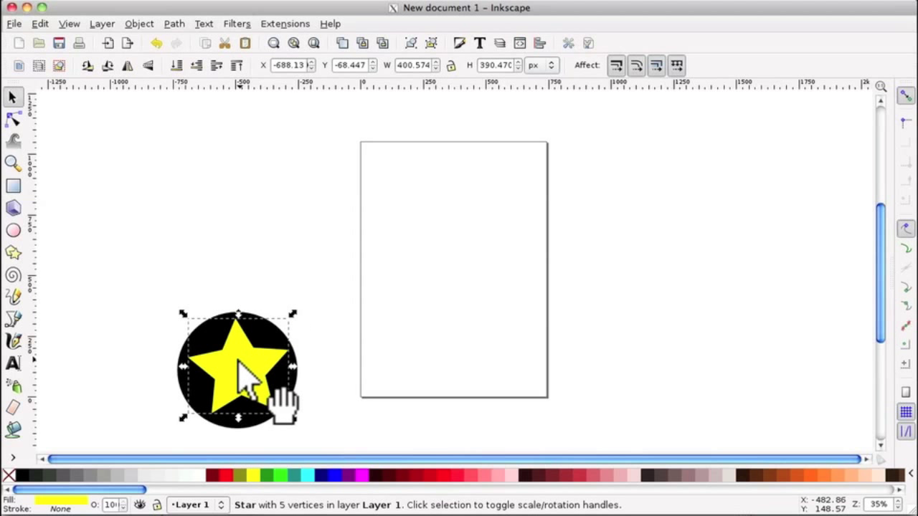
drag(229, 337, 242, 380)
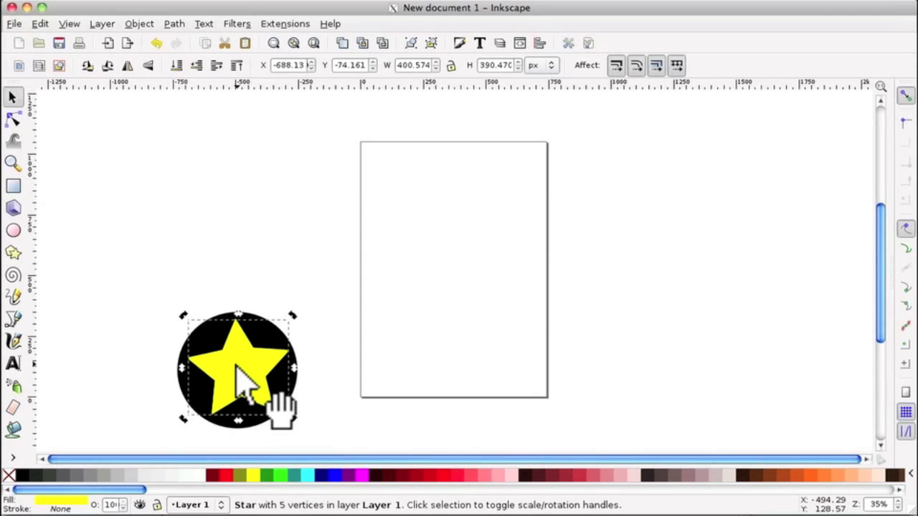
Step: Rotate the star by -15° and then to -30° to form a ten-point burst
click(241, 379)
drag(183, 314, 219, 318)
click(215, 318)
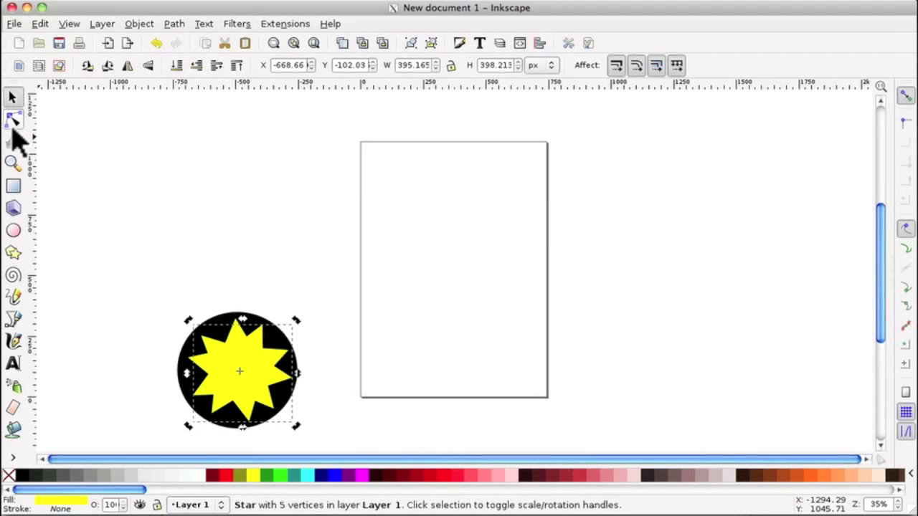
click(153, 285)
Step: Draw a small round black dot in the sunburst's centre
key(ctrl+z)
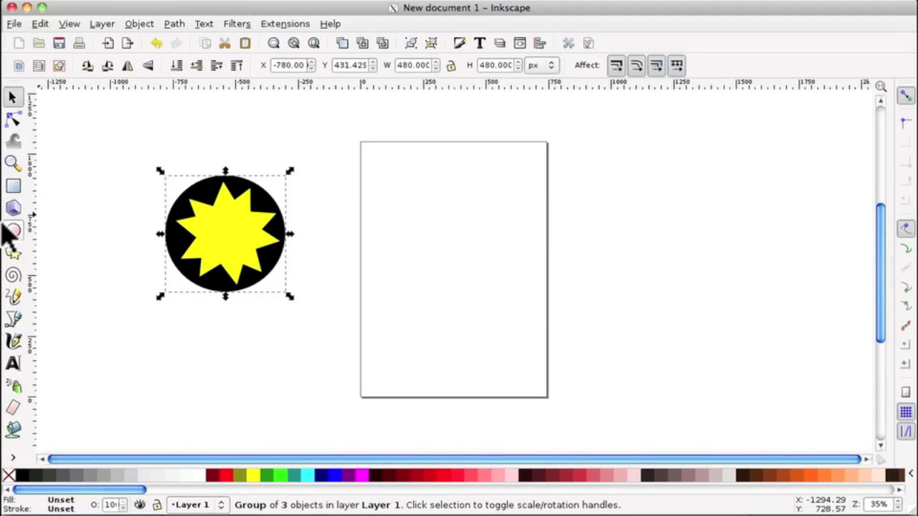
click(12, 231)
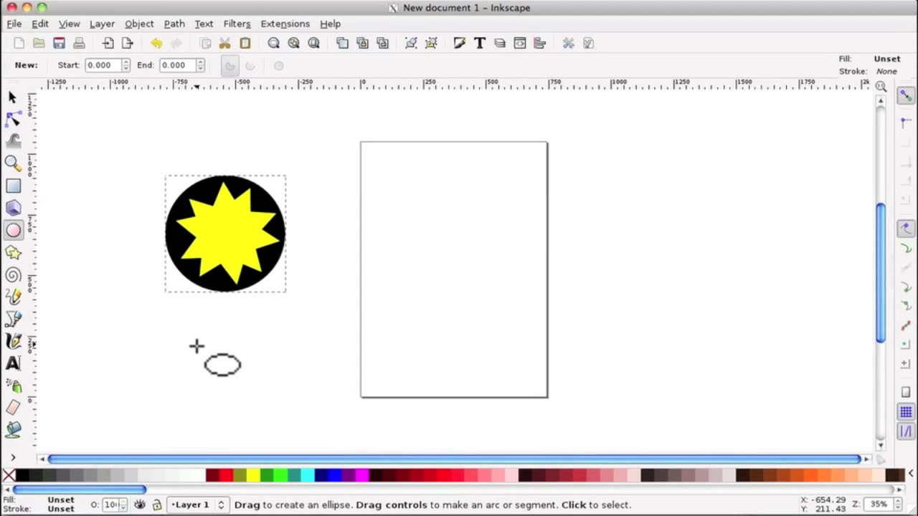
drag(197, 347, 223, 236)
click(13, 98)
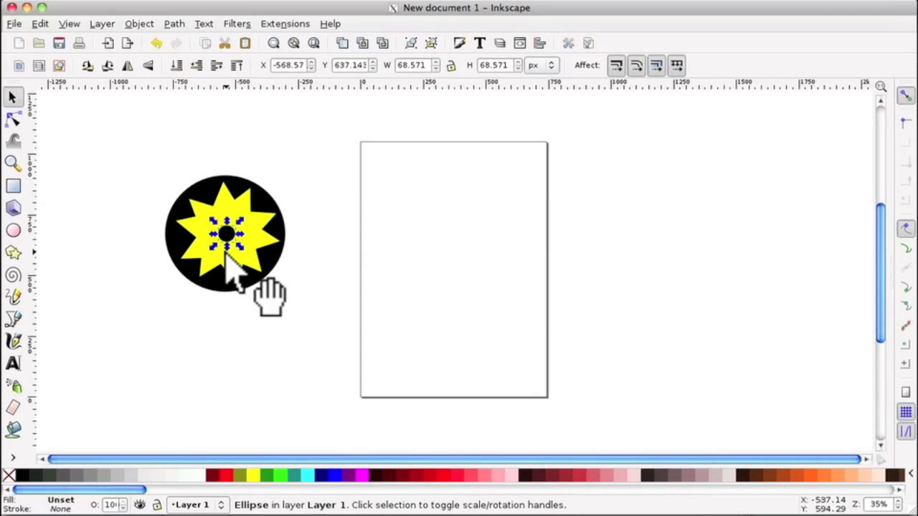
Step: Centre the dot on the sun group on both axes, relative to last selected, then group them
key(shift)
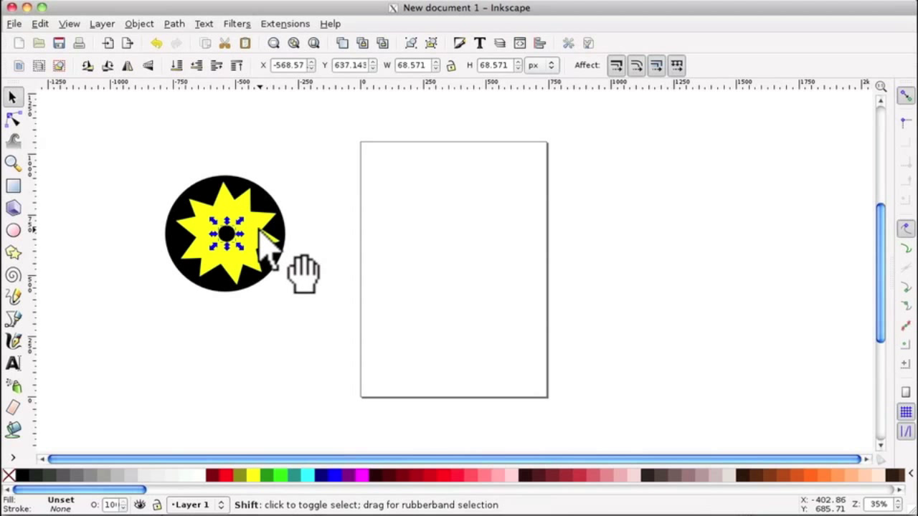
shift+click(260, 223)
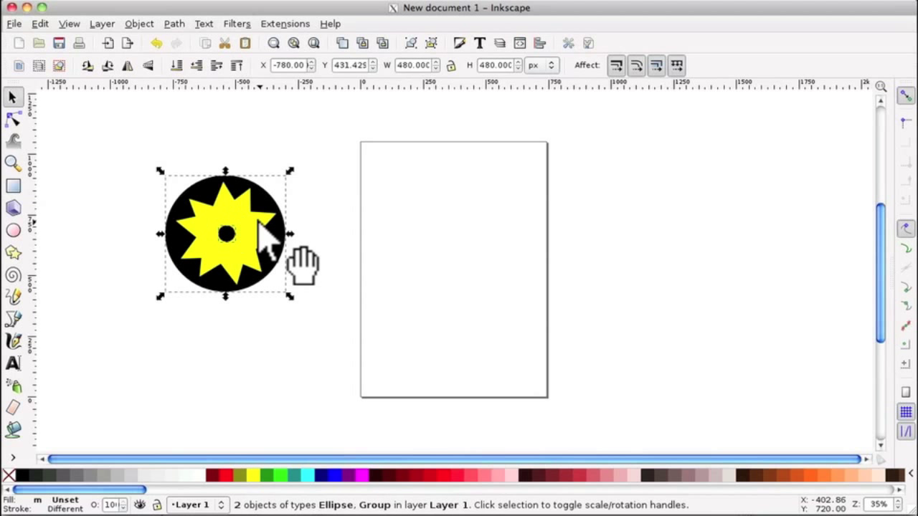
click(539, 44)
click(880, 124)
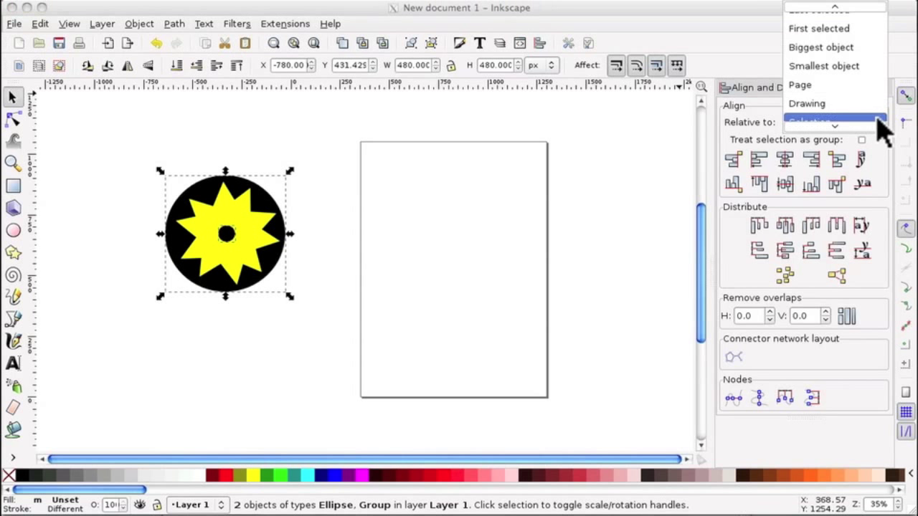
click(816, 10)
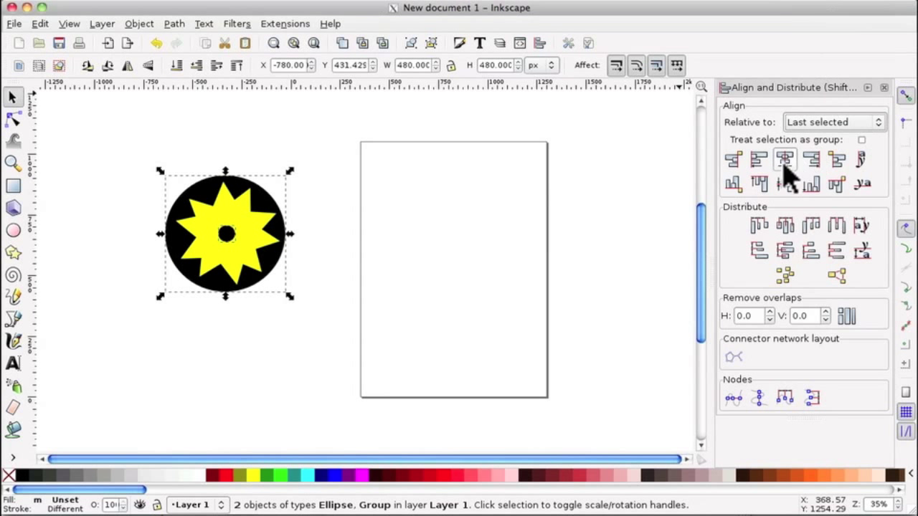
click(785, 160)
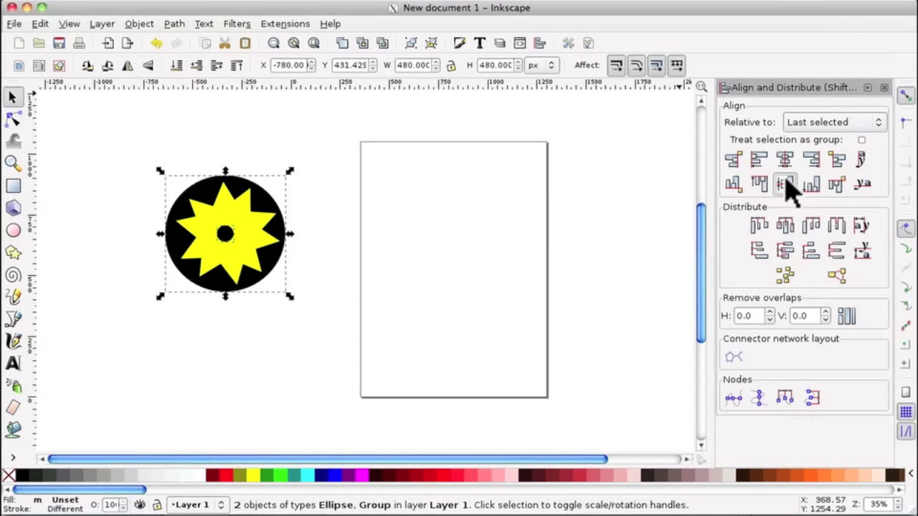
click(786, 185)
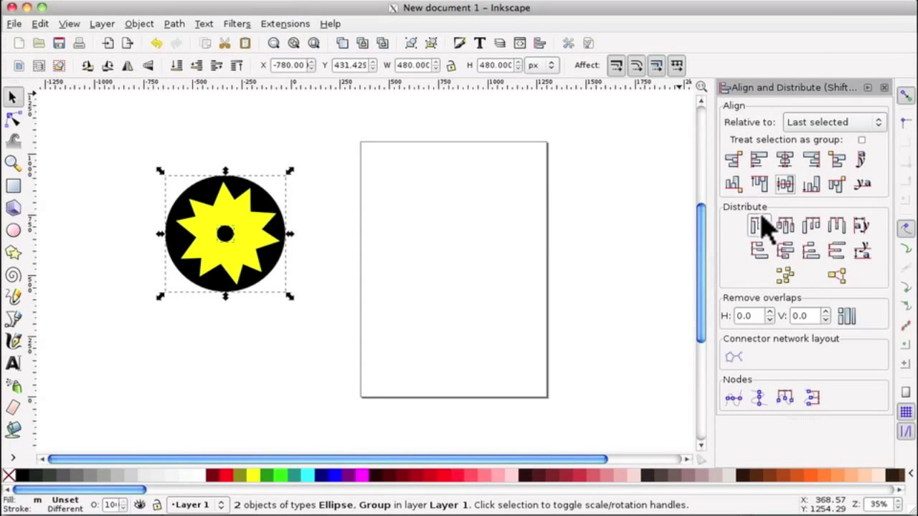
click(885, 88)
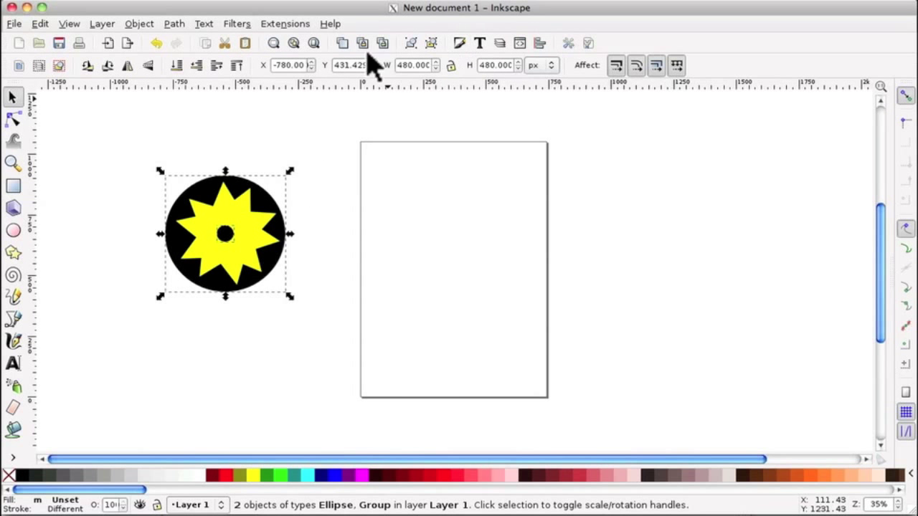
drag(132, 139, 319, 329)
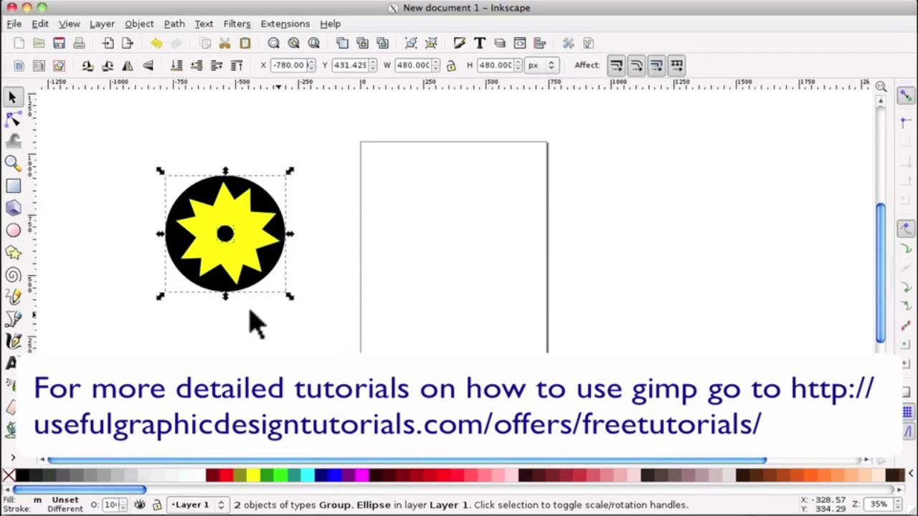
click(411, 43)
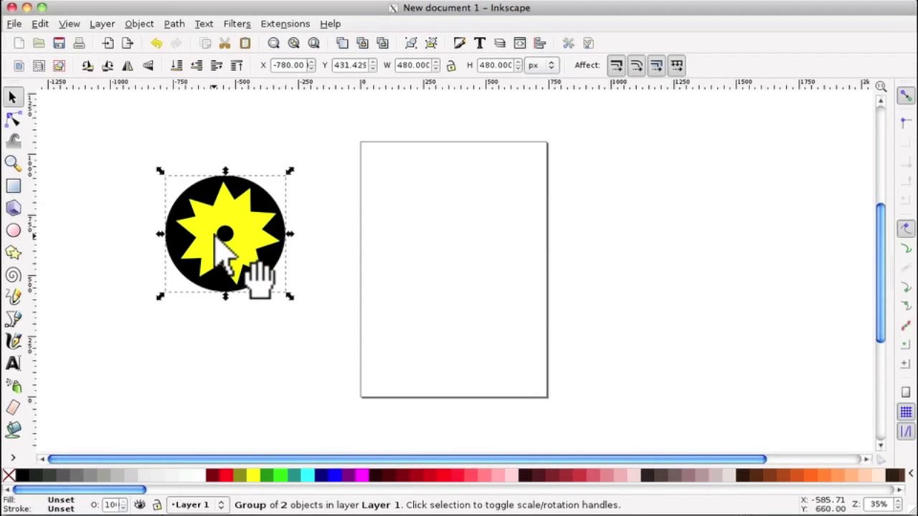
Step: Move the sun onto the page, set its width to 100 px with the ratio locked, and centre it
drag(234, 246, 471, 264)
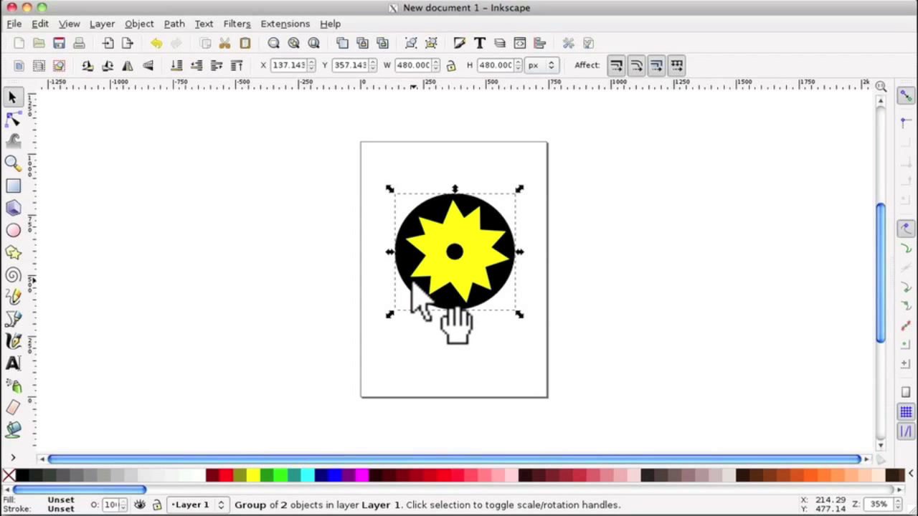
drag(466, 275, 454, 288)
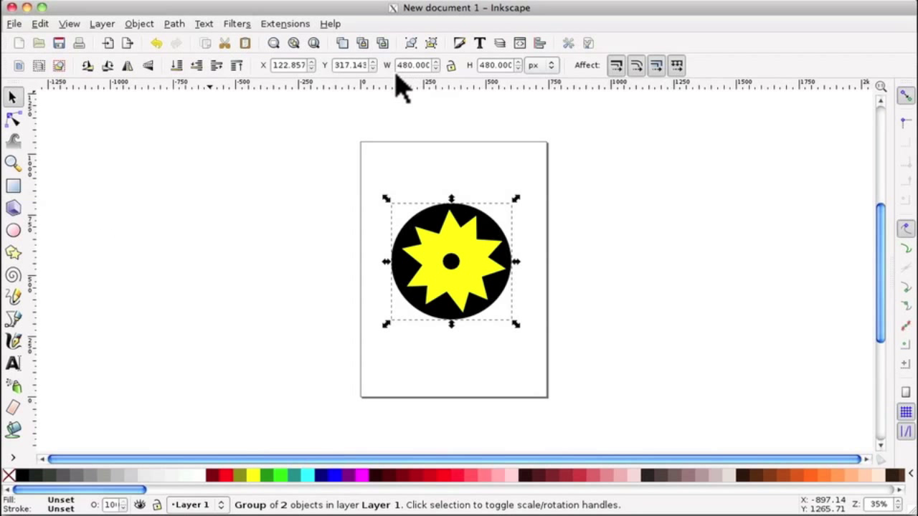
drag(399, 63, 428, 66)
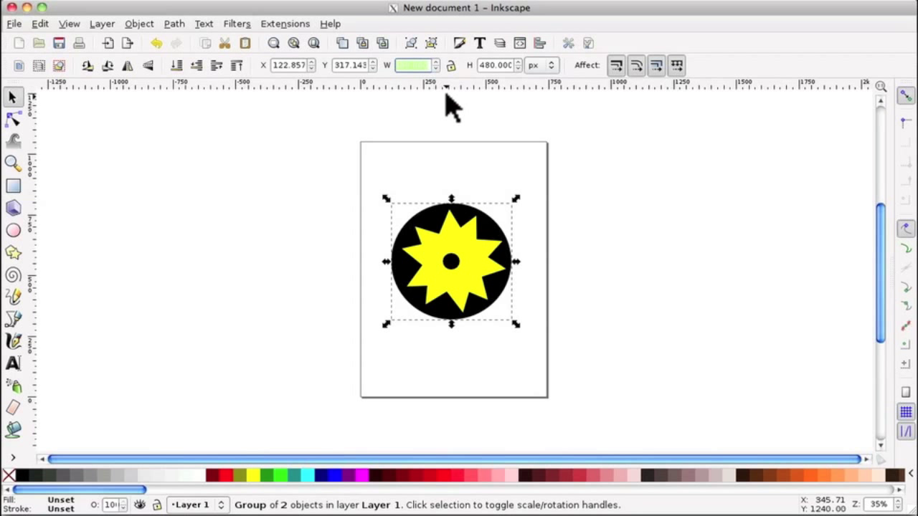
text(1)
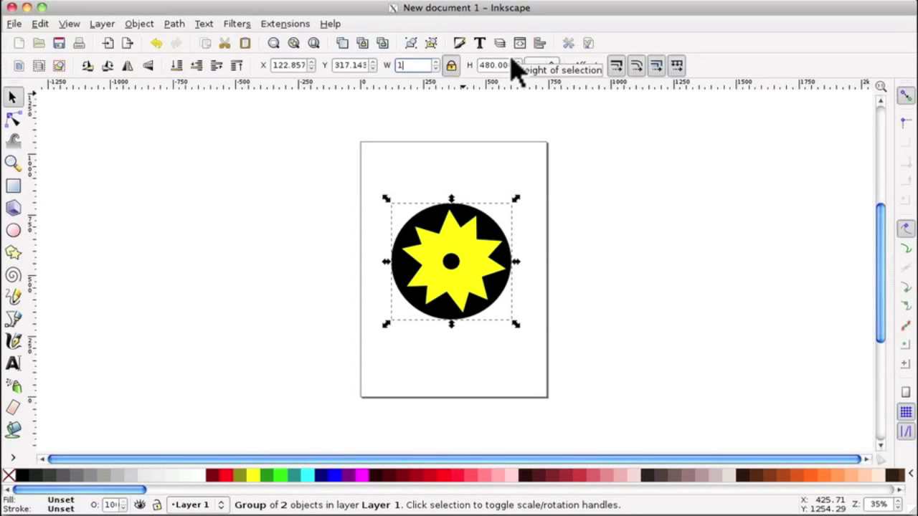
text(00)
key(Return)
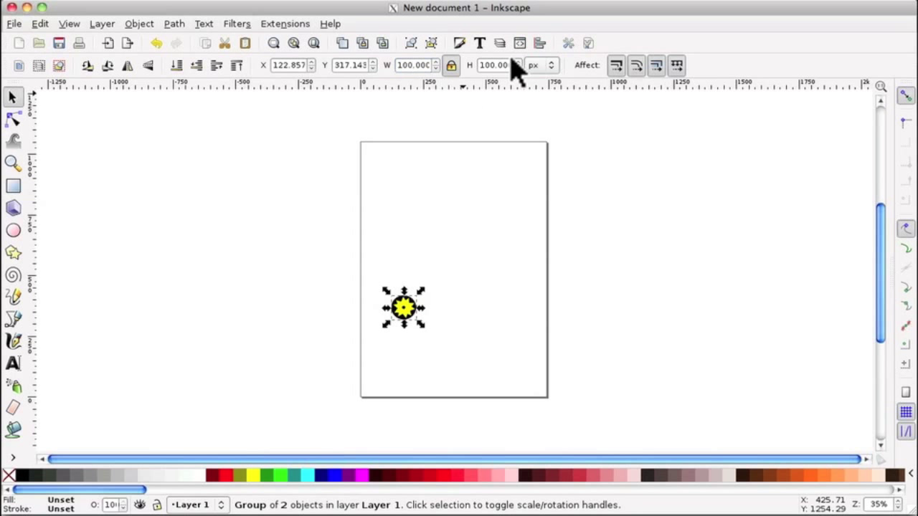
drag(398, 301, 446, 243)
click(14, 24)
Step: Resize the page to fit the drawing in Document Properties
click(37, 263)
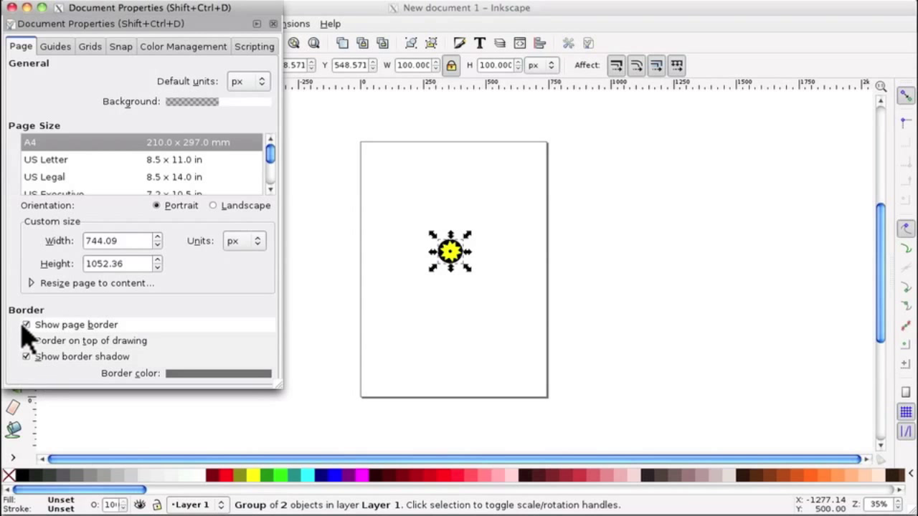
click(111, 285)
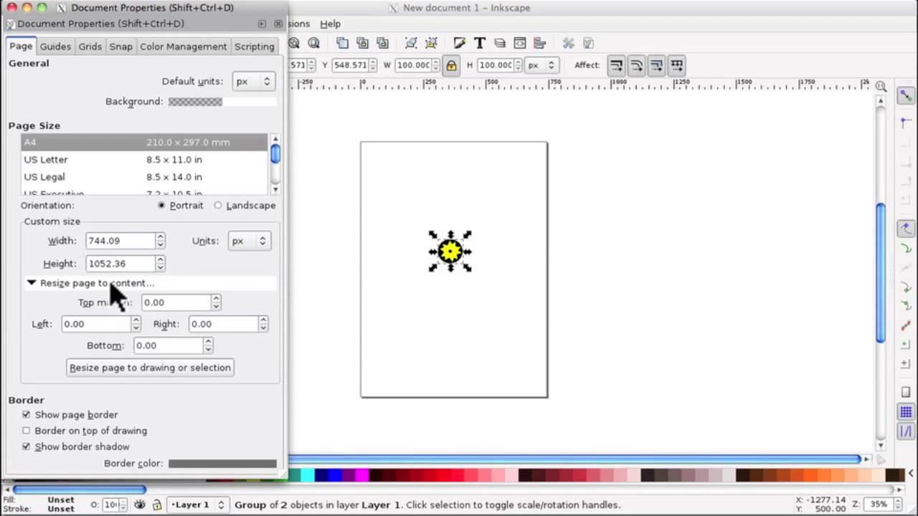
click(122, 369)
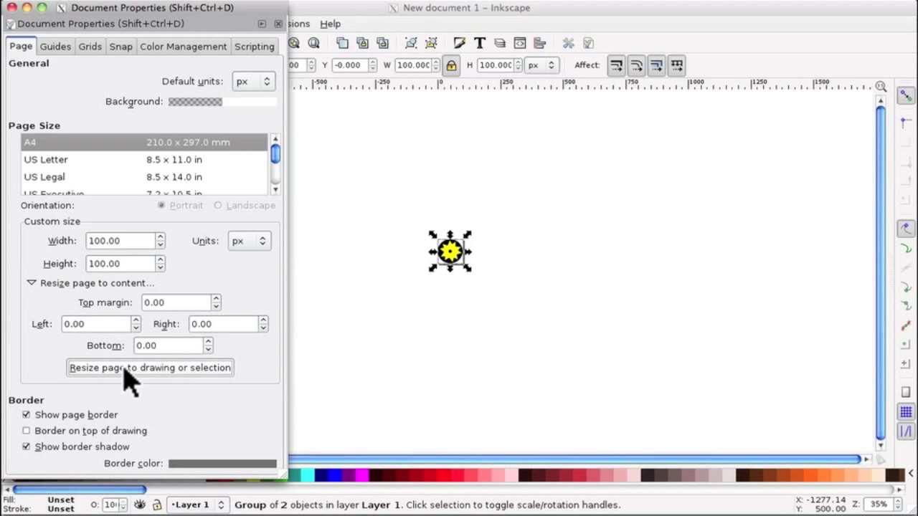
click(12, 8)
Step: Export the drawing as a 100×100 px PNG named star on black.png on the Desktop
click(15, 24)
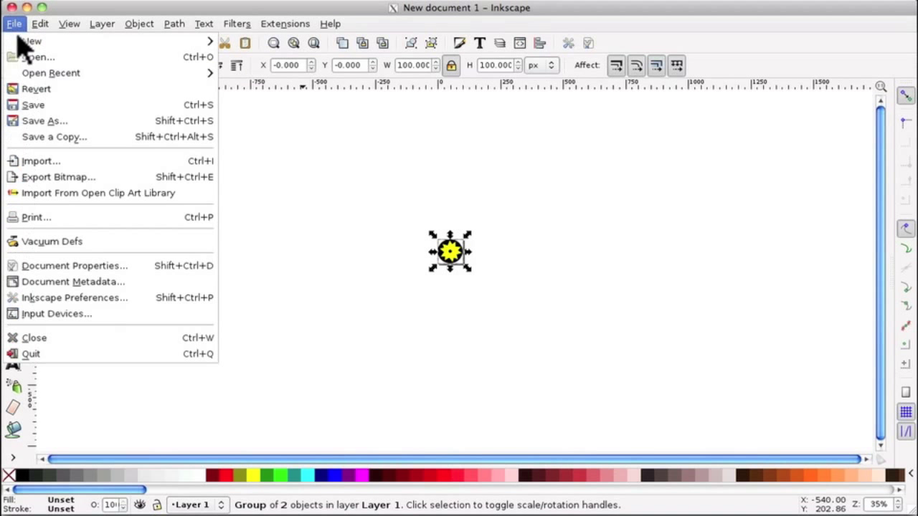
click(63, 178)
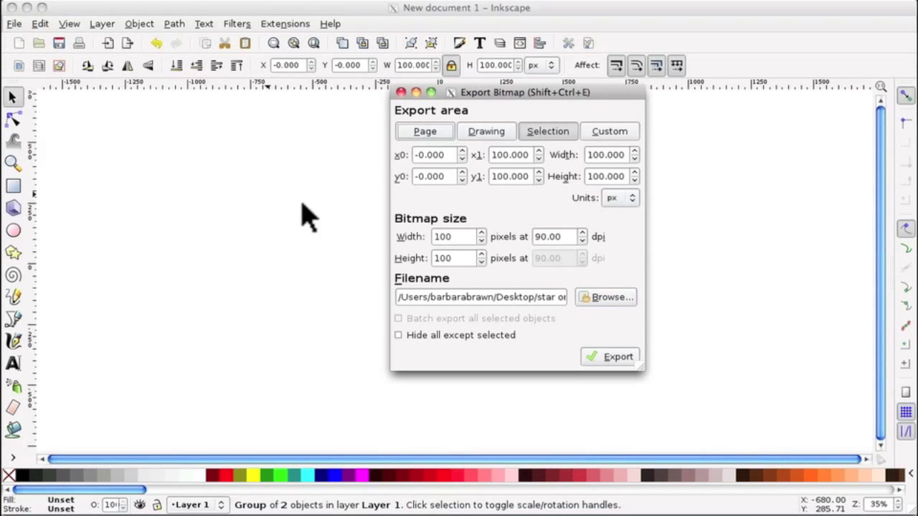
click(606, 297)
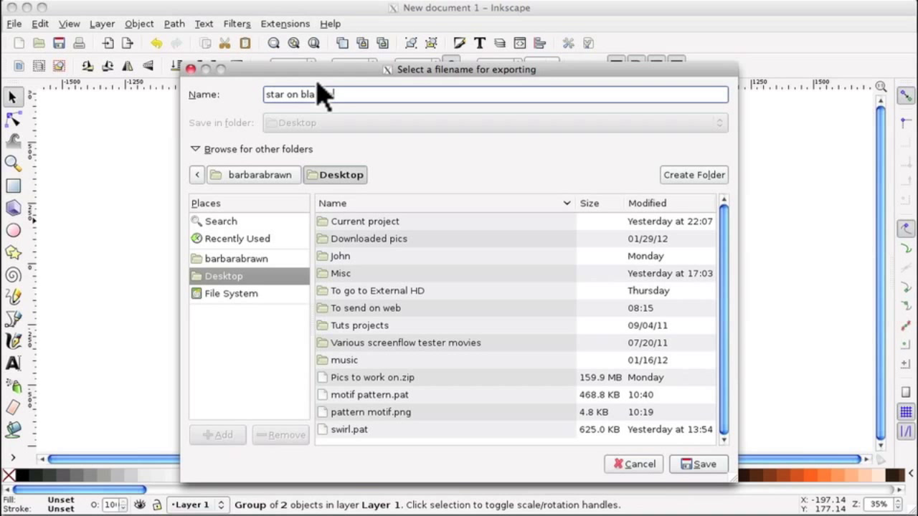
click(703, 465)
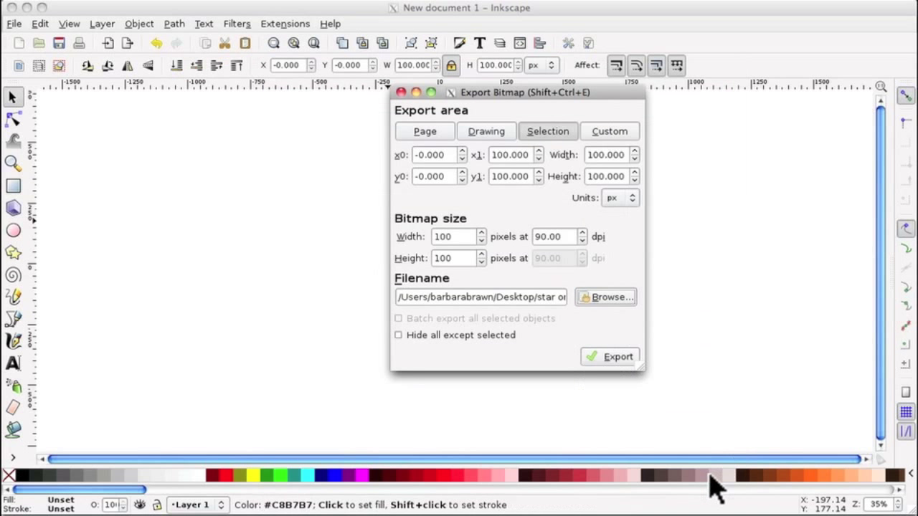
click(616, 359)
click(401, 92)
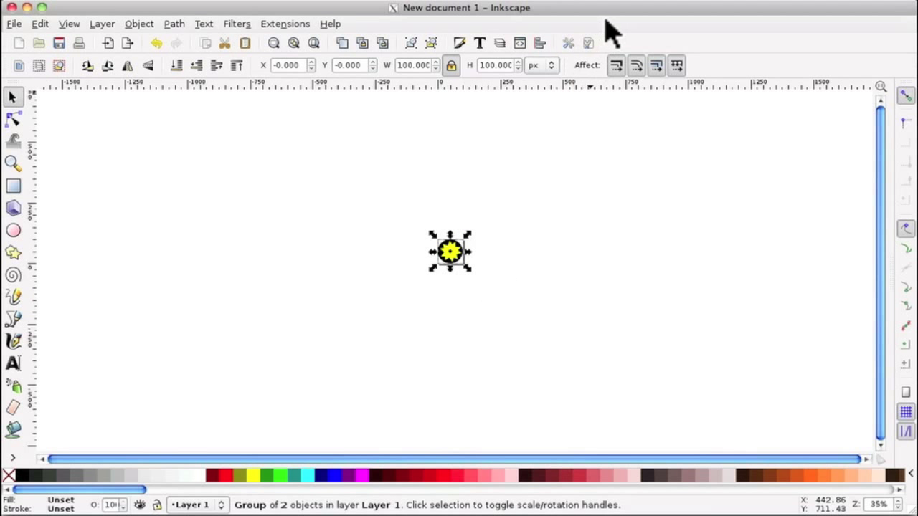
click(623, 2)
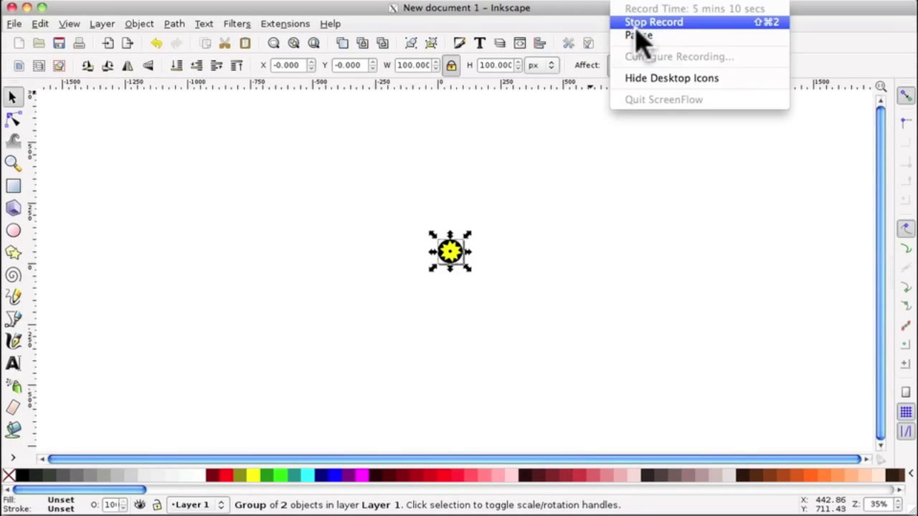
click(639, 41)
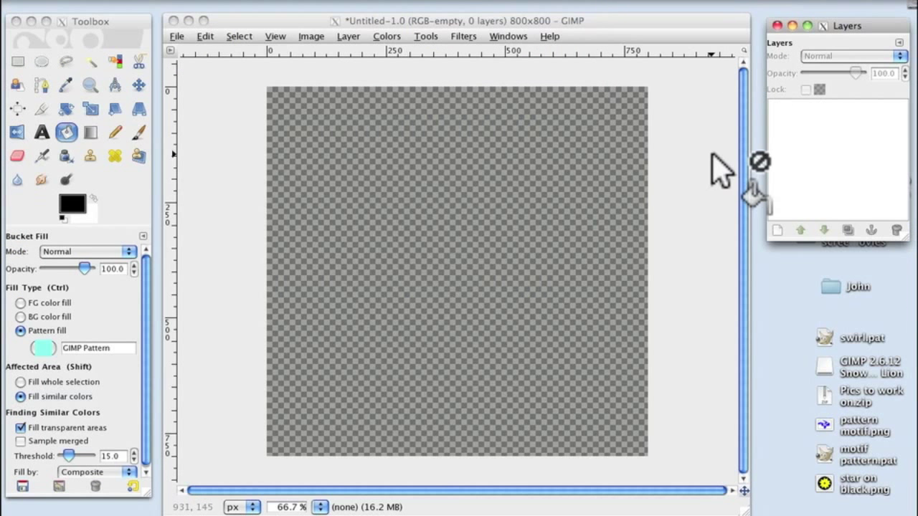
Step: Create a new 400×400 px white image and enlarge its window
drag(712, 154, 600, 353)
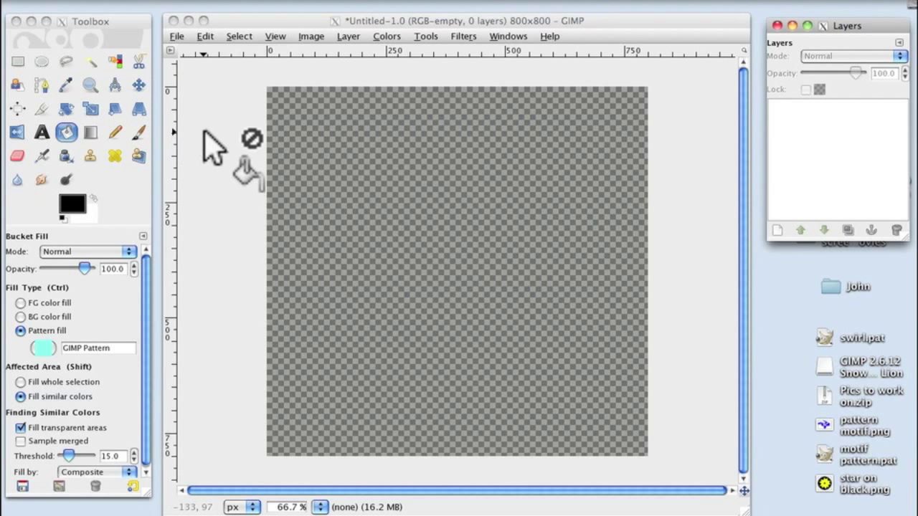
click(175, 40)
click(177, 36)
click(190, 54)
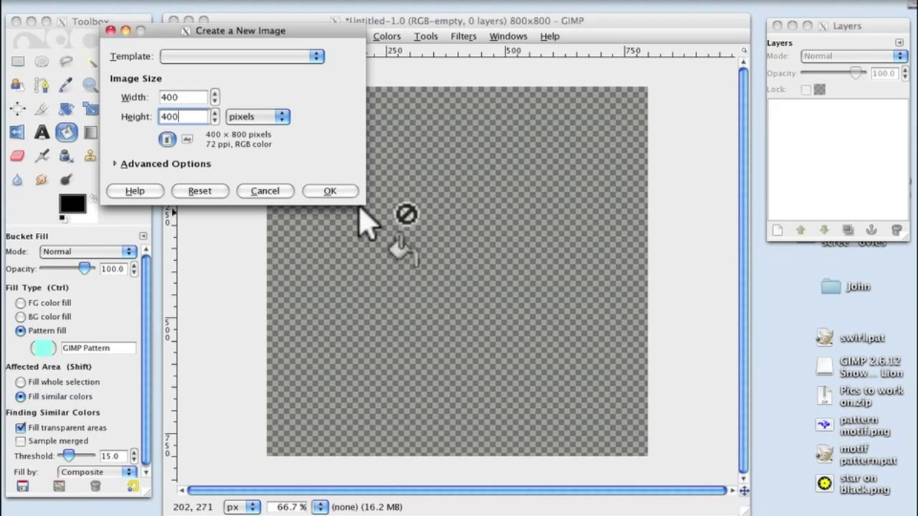
click(329, 193)
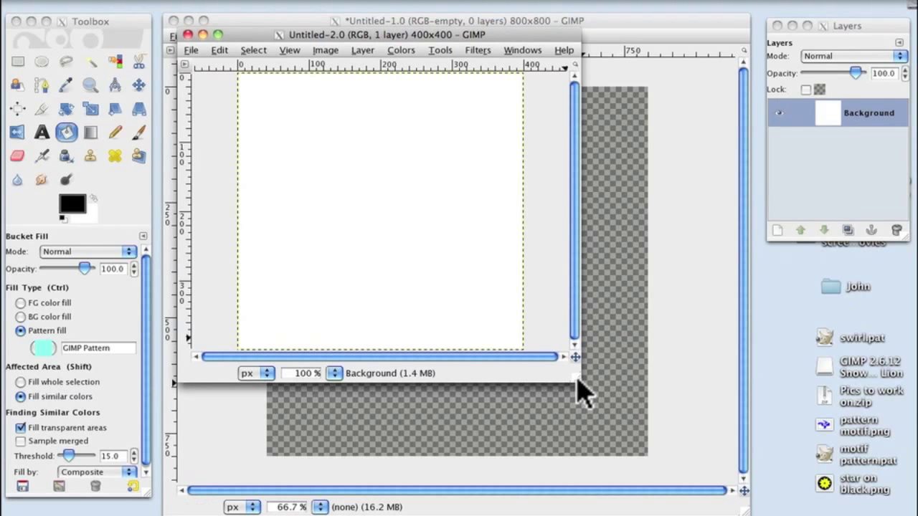
drag(576, 378, 710, 498)
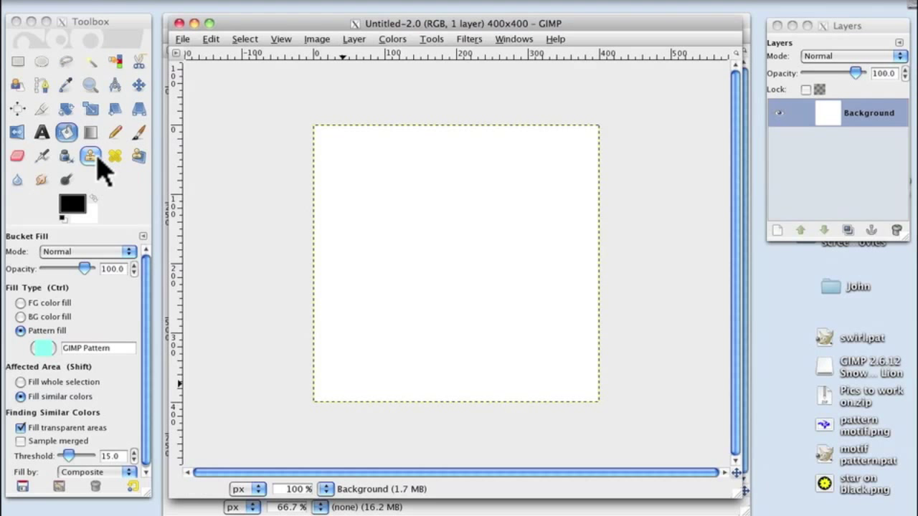
Step: Set the foreground colour to pale yellow efedce and bucket-fill the canvas with it
click(66, 134)
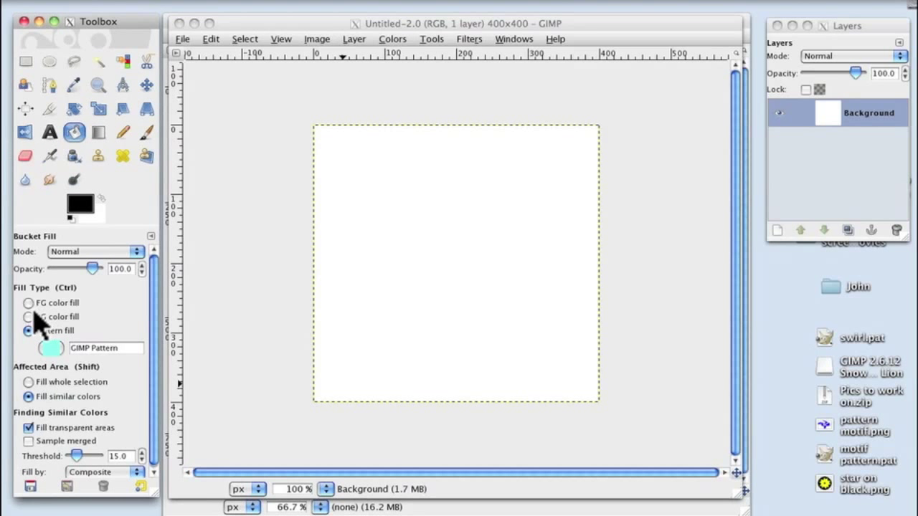
click(79, 202)
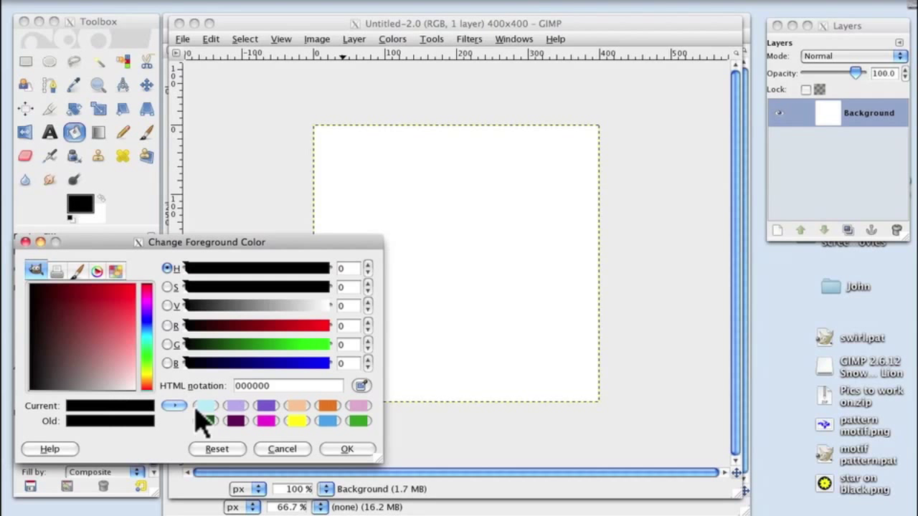
click(146, 374)
click(124, 387)
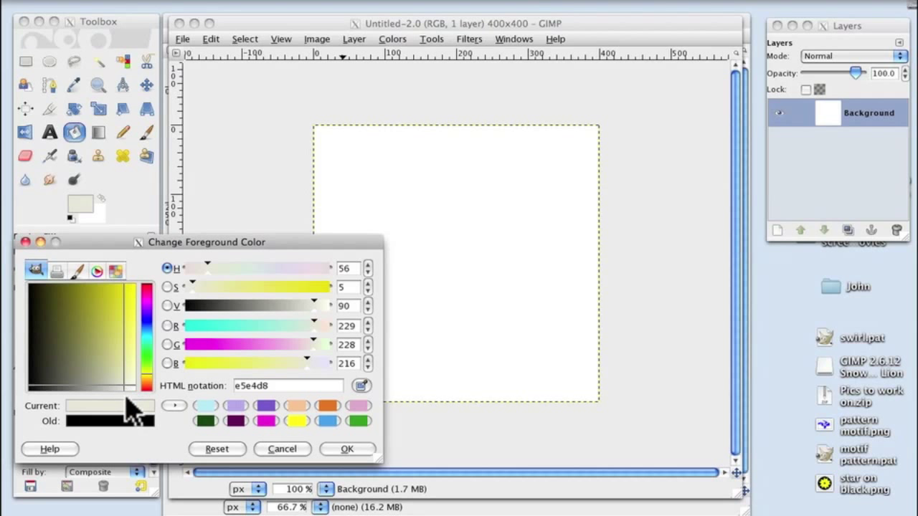
drag(123, 386, 129, 380)
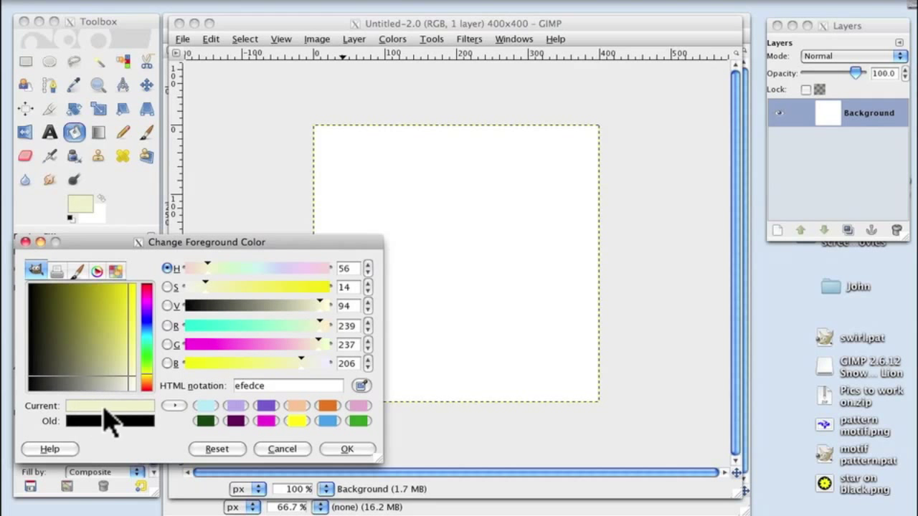
click(349, 450)
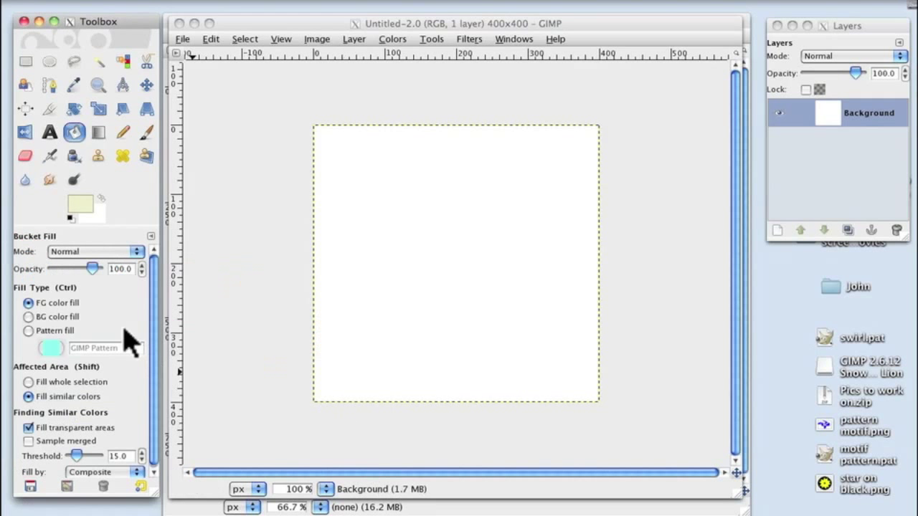
click(418, 199)
click(421, 201)
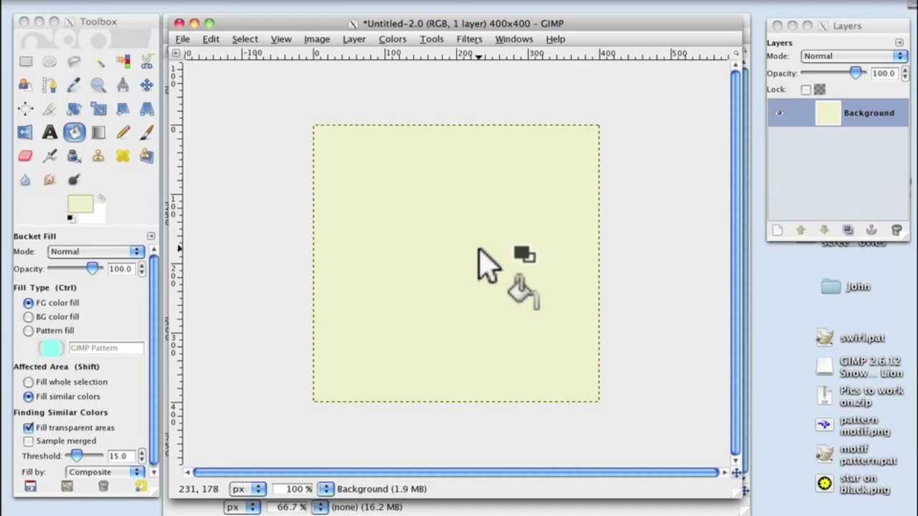
click(182, 39)
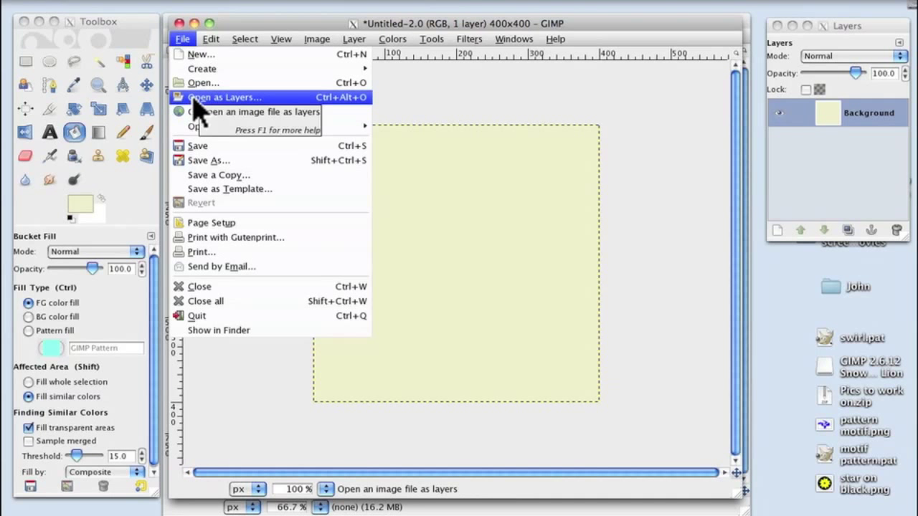
Step: Open star on black.png from the Desktop as a layer, assigning the sRGB profile
click(195, 99)
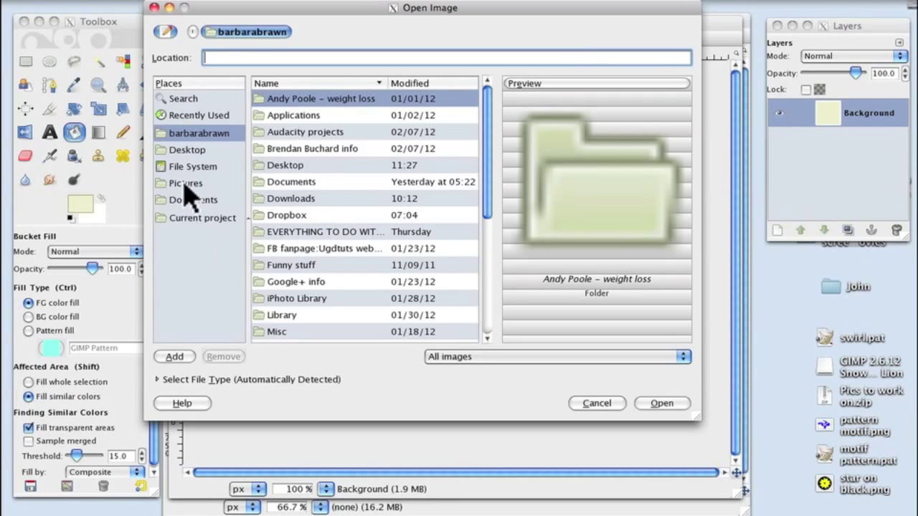
click(181, 150)
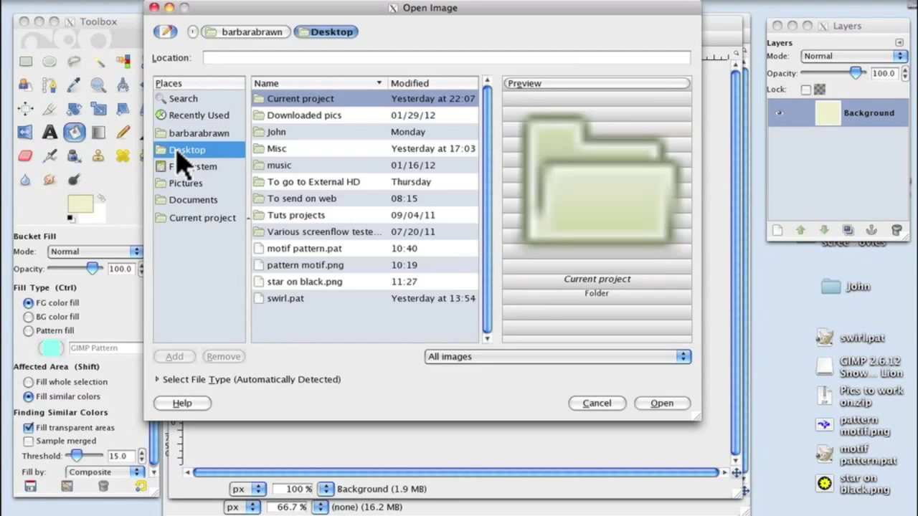
click(302, 282)
click(661, 403)
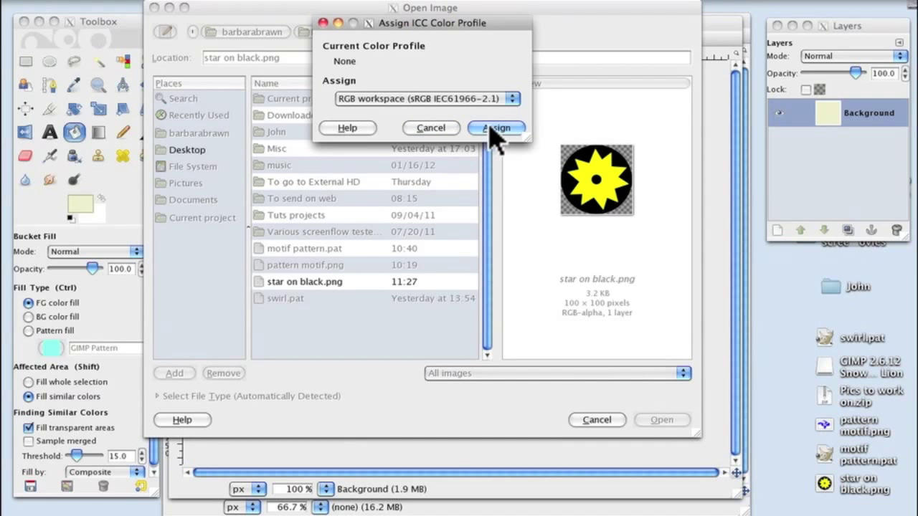
click(494, 128)
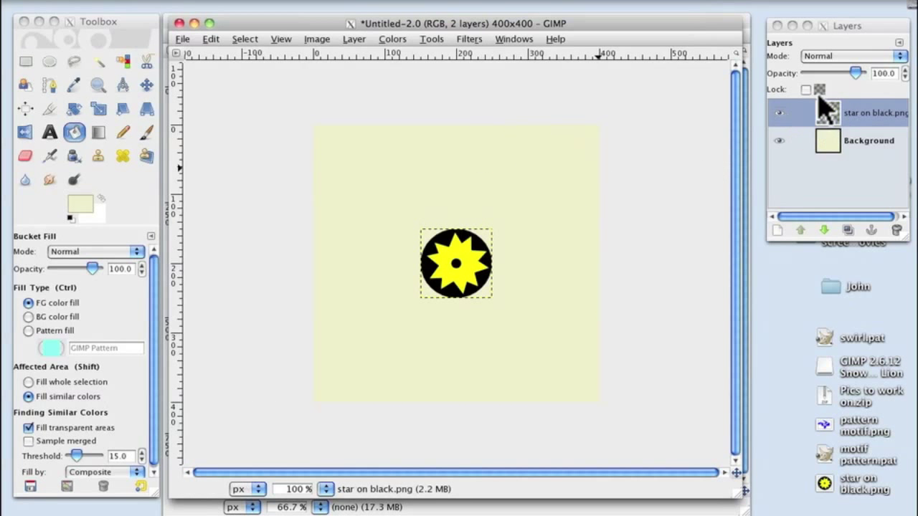
drag(838, 117, 527, 236)
Step: Move the star on black.png layer to the canvas's upper-left
click(866, 122)
drag(873, 114, 373, 244)
click(147, 99)
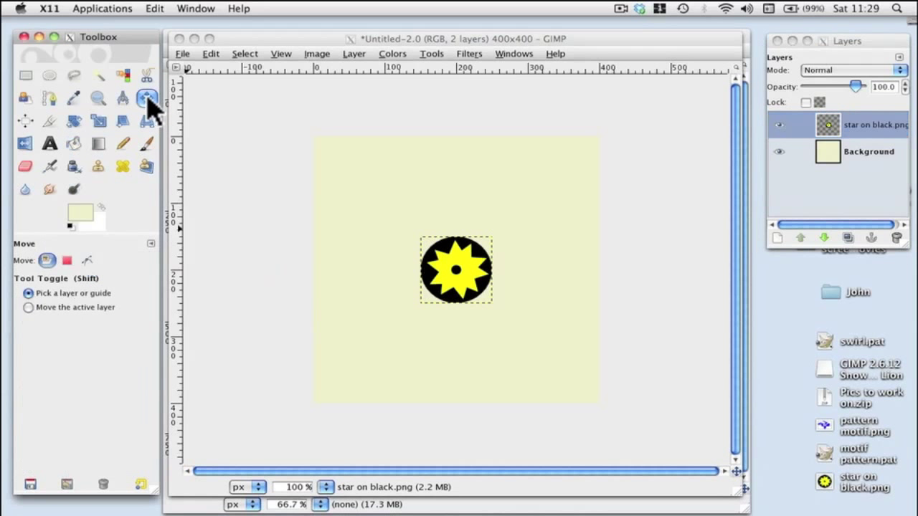
click(461, 268)
drag(462, 274, 370, 165)
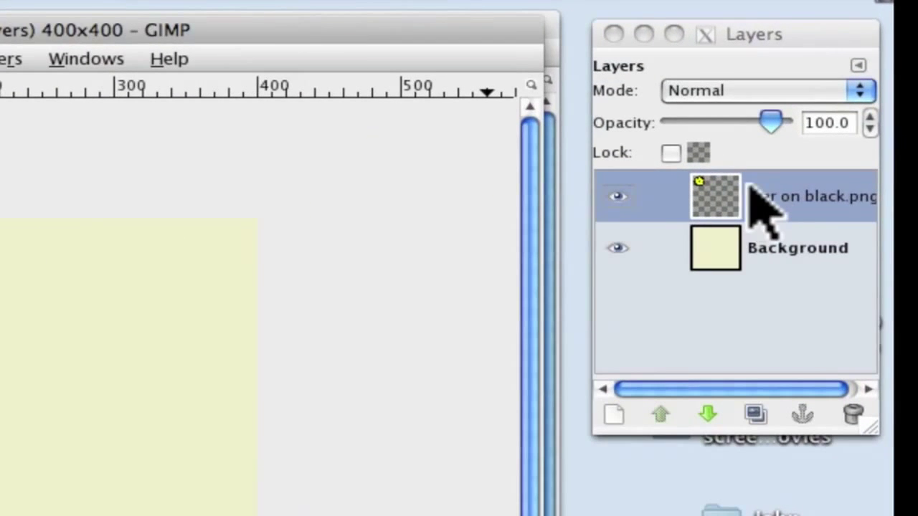
Step: Duplicate the star layer and place the copies in the middle and lower-right of the canvas
click(852, 122)
click(757, 414)
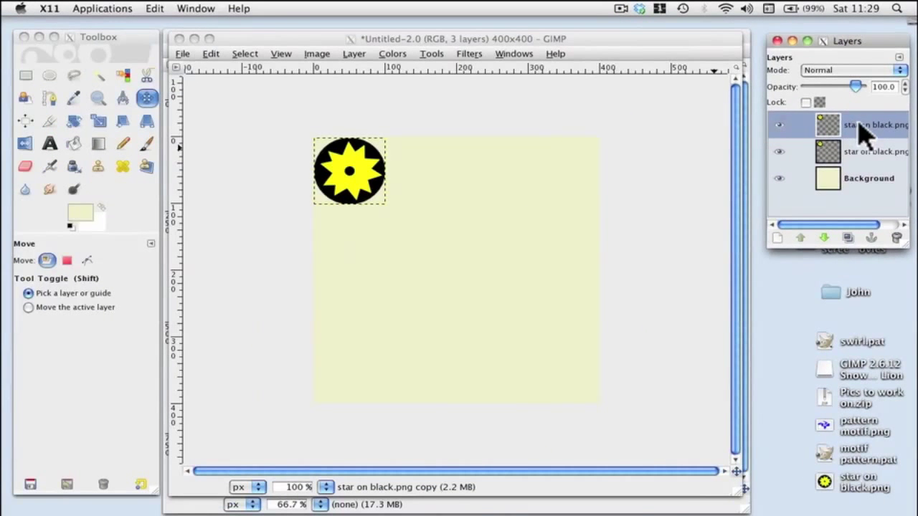
click(788, 208)
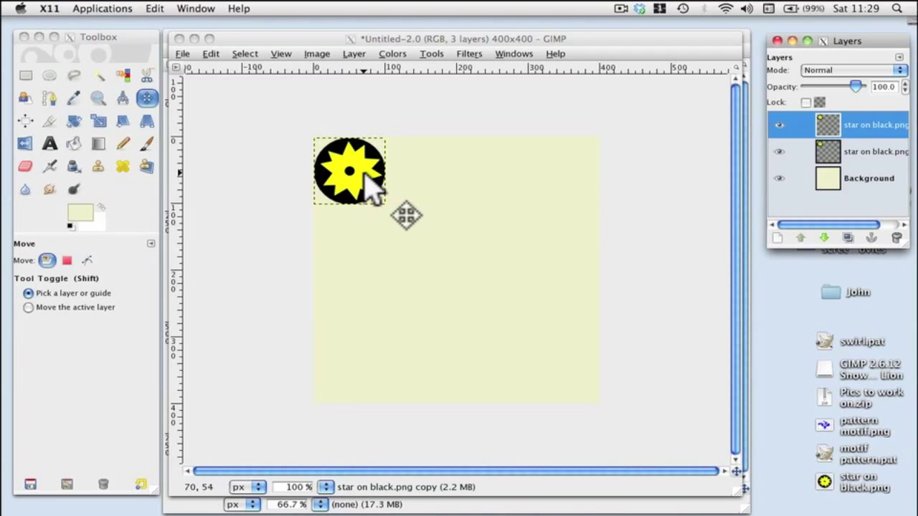
drag(365, 175, 434, 258)
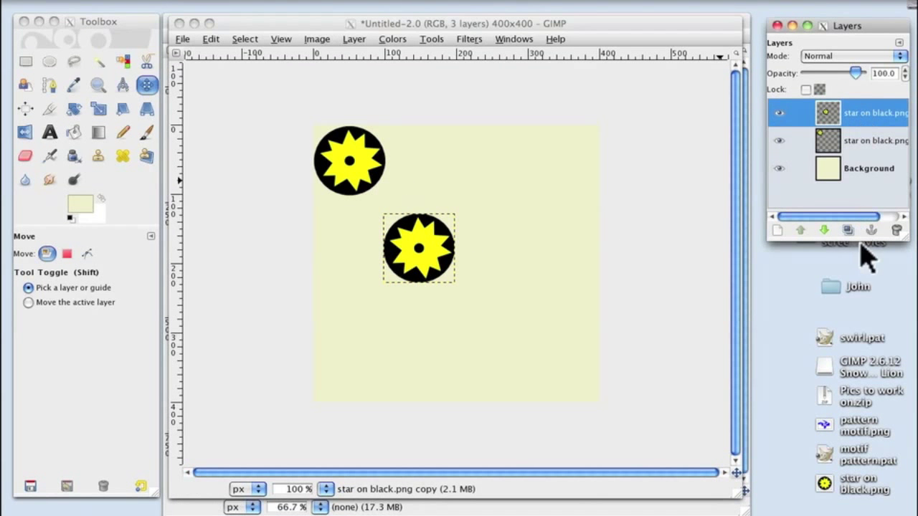
click(848, 230)
drag(428, 264, 554, 368)
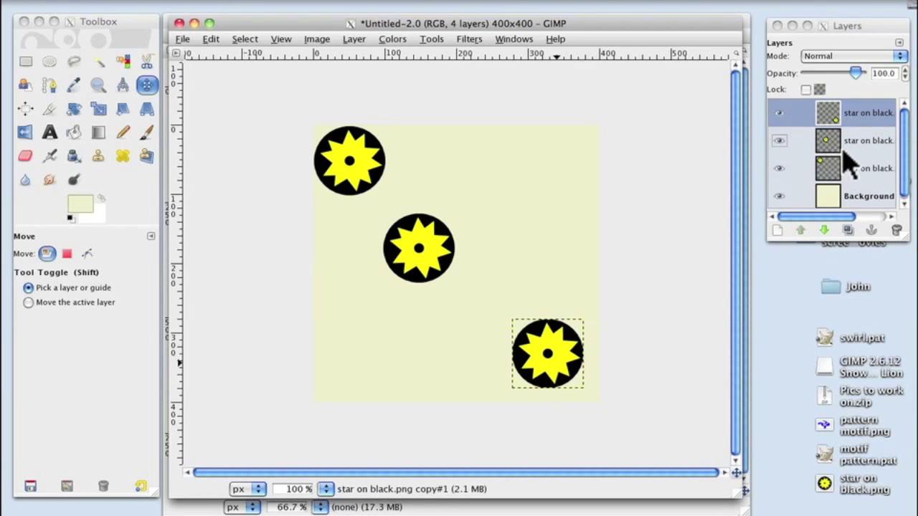
drag(432, 258, 460, 274)
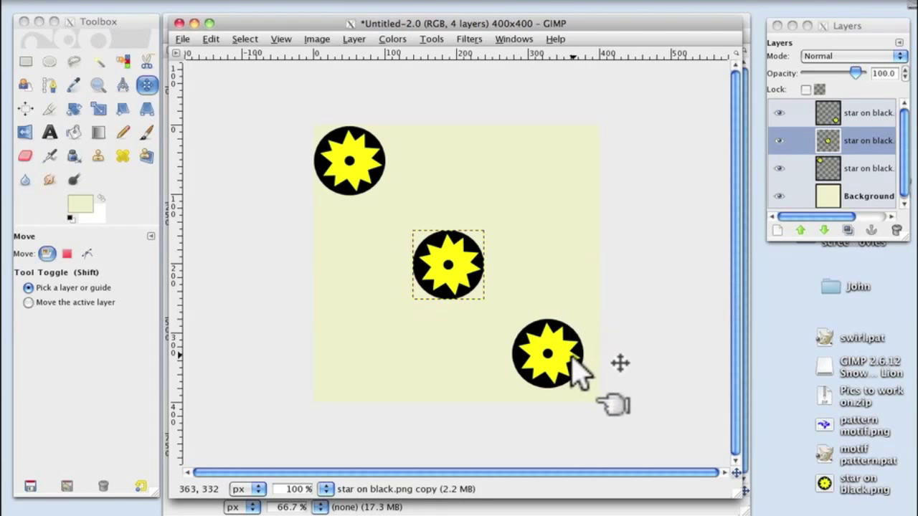
drag(563, 356, 576, 356)
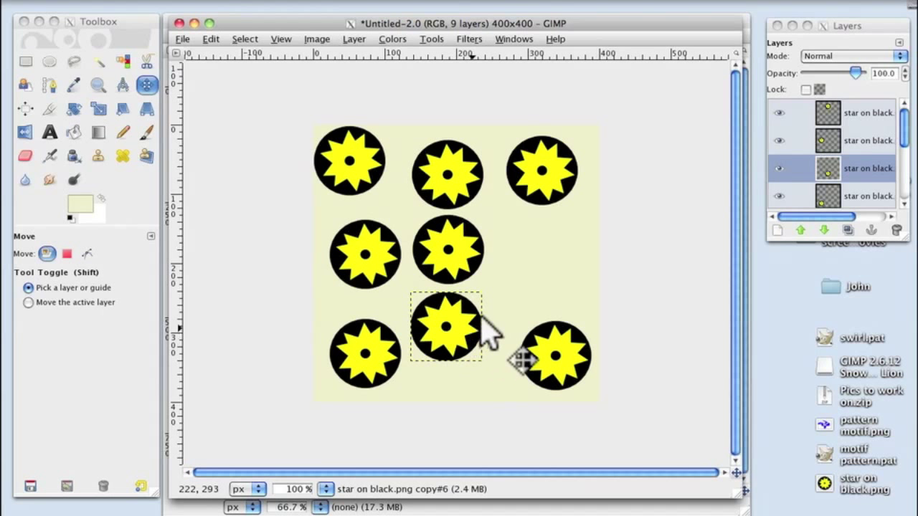
Step: Scale the bottom-middle star down to a width of 67 with the Scale tool
click(100, 111)
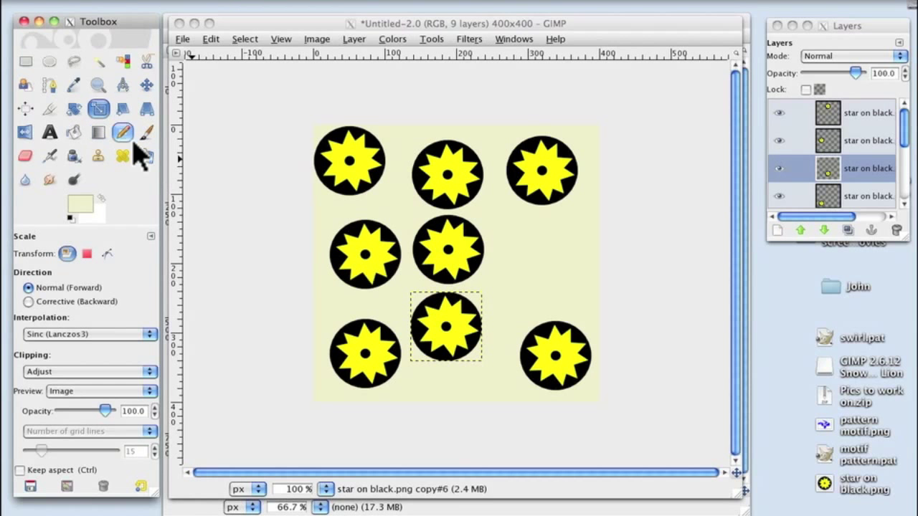
click(484, 335)
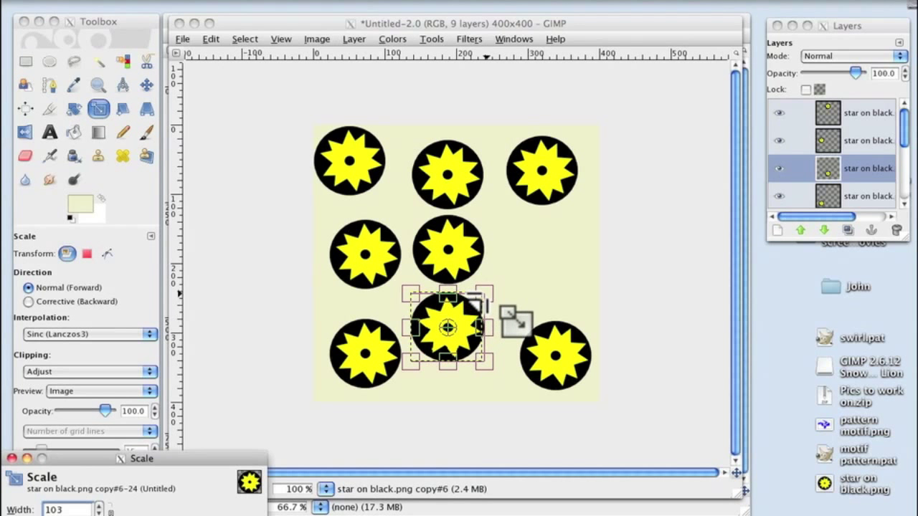
click(487, 300)
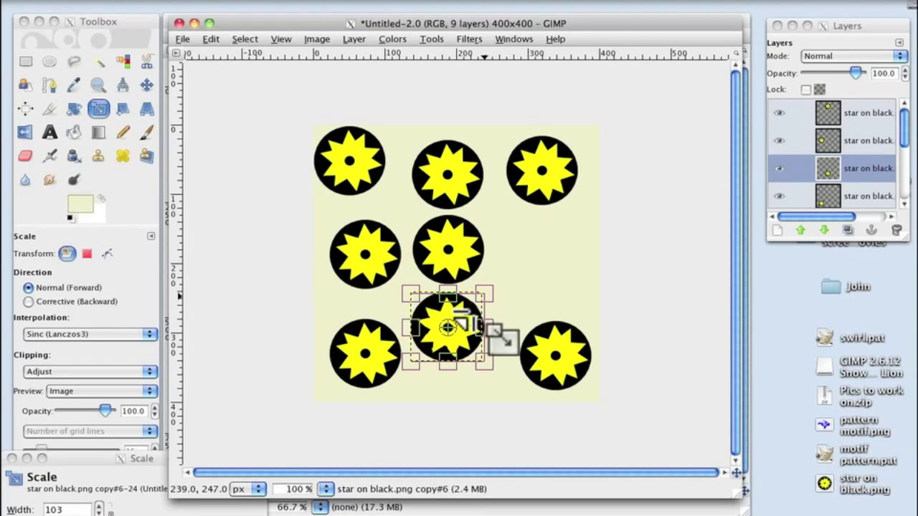
drag(486, 300, 467, 349)
key(Escape)
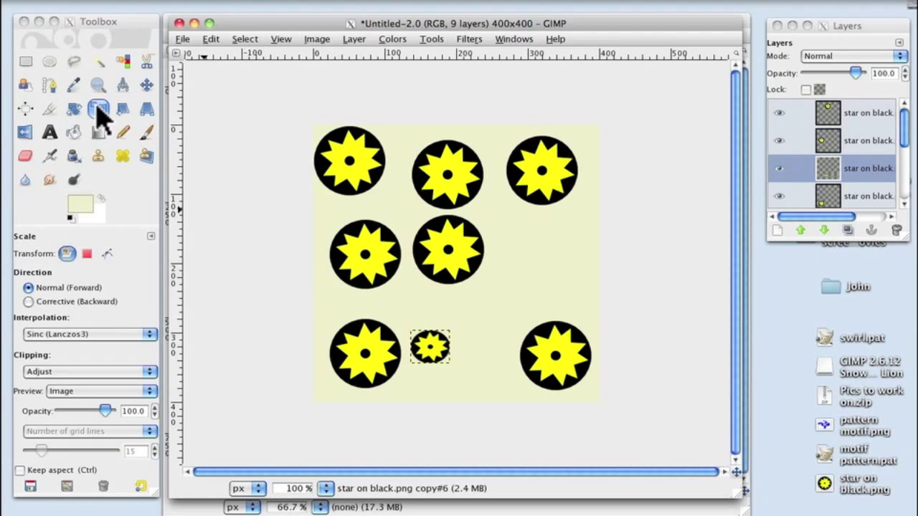
Step: Nudge the small star upward and raise its layer to the top of the stack
click(147, 85)
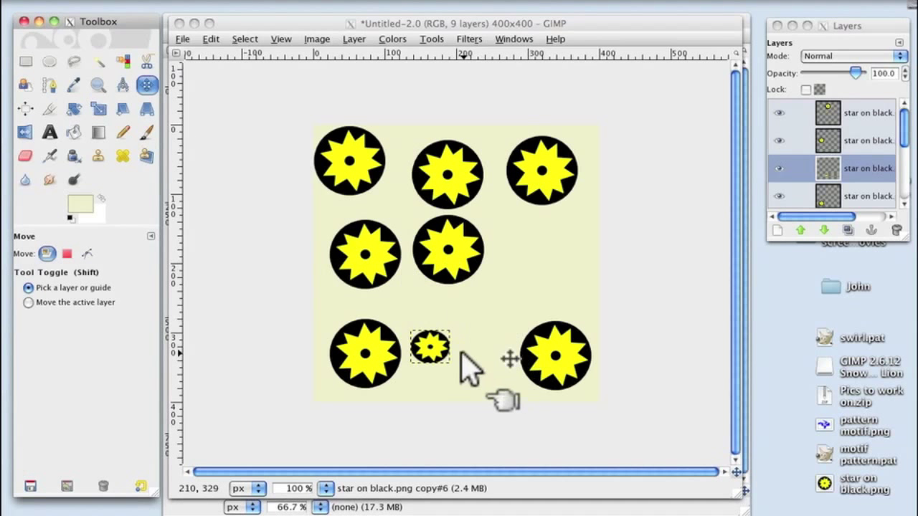
drag(435, 349, 446, 318)
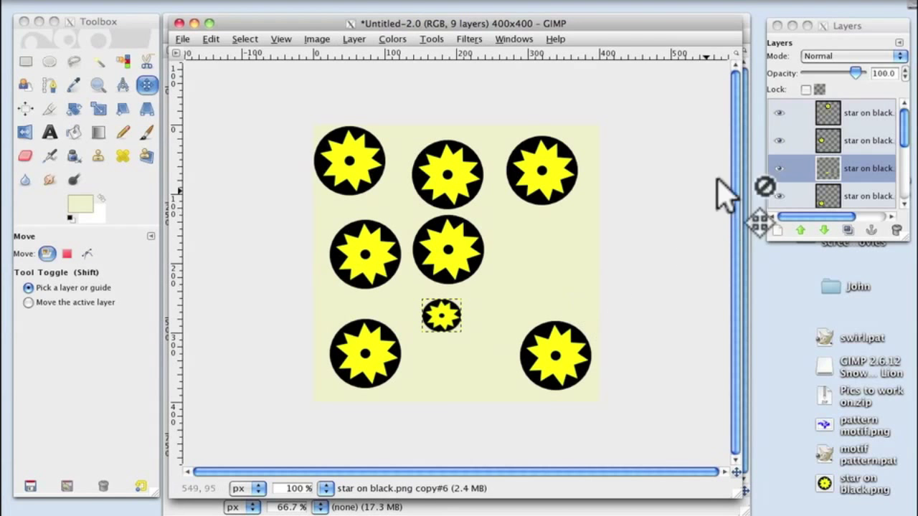
click(860, 171)
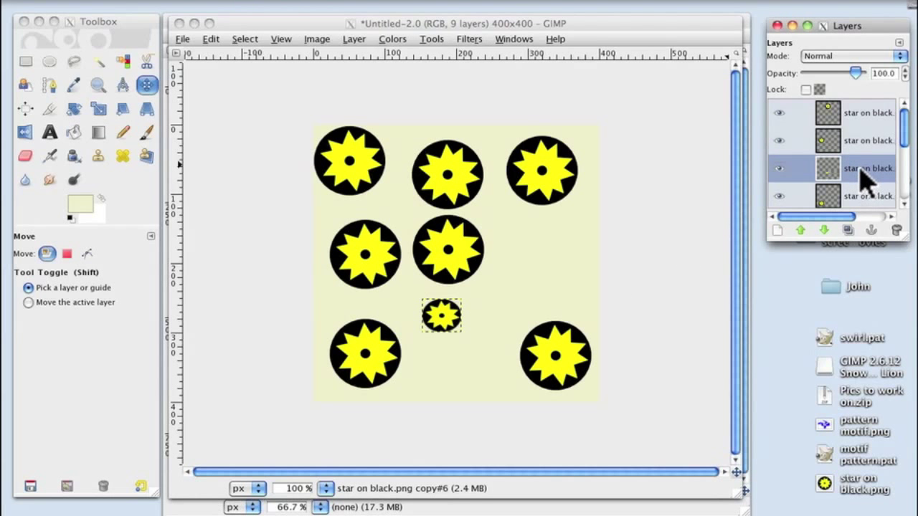
click(860, 172)
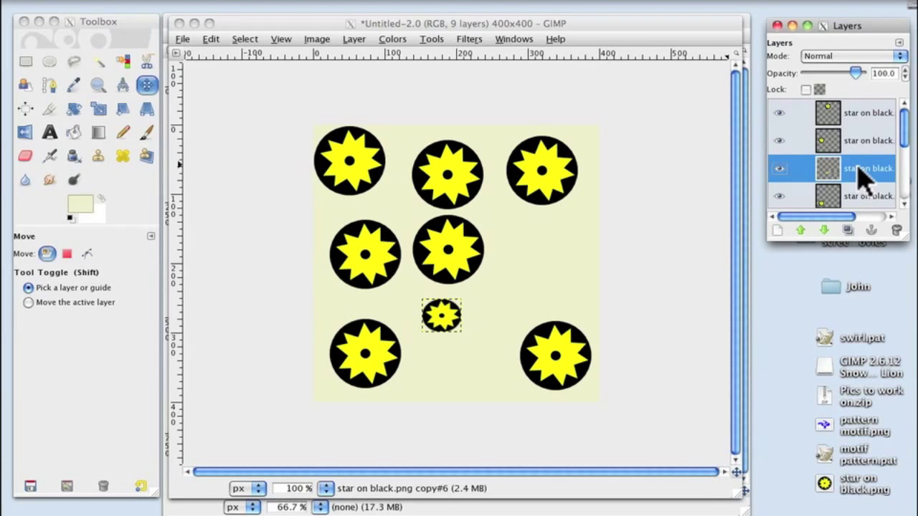
drag(860, 179, 854, 111)
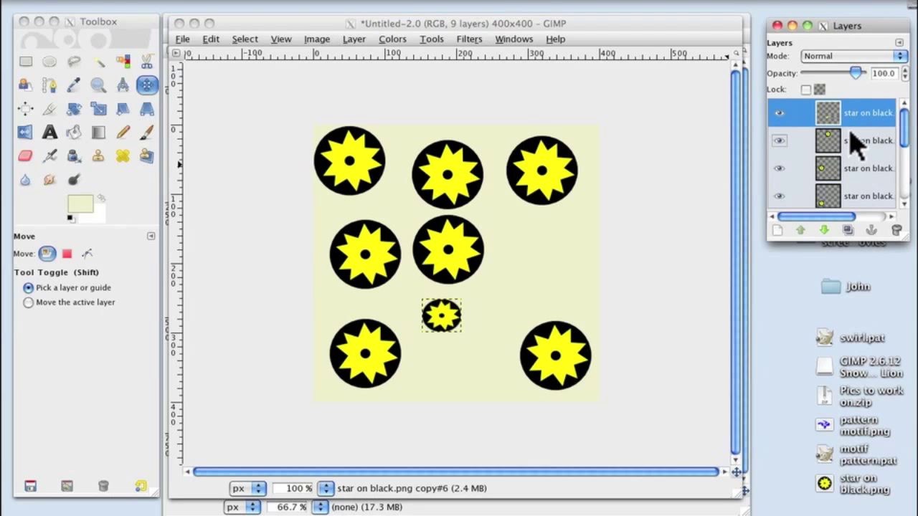
Step: Duplicate the small star and scatter the copies across the lower-middle canvas between the large stars
click(849, 230)
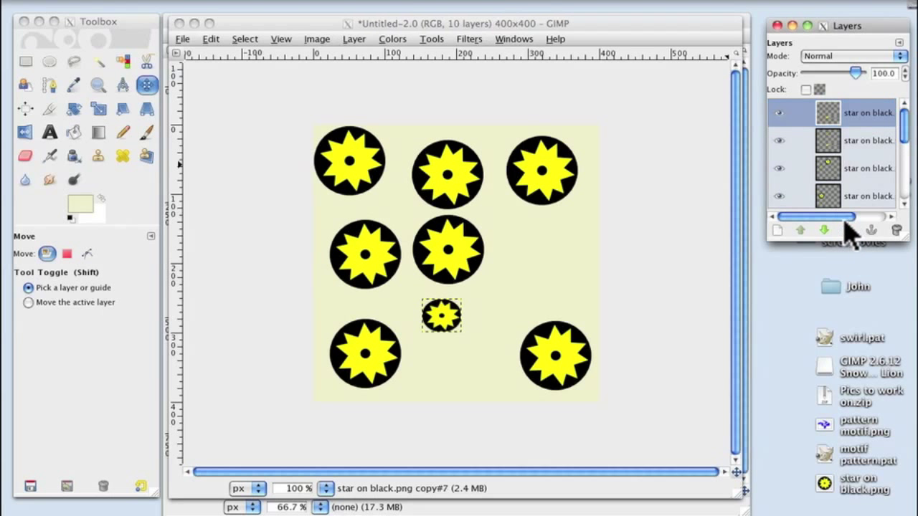
drag(445, 315, 536, 233)
click(850, 193)
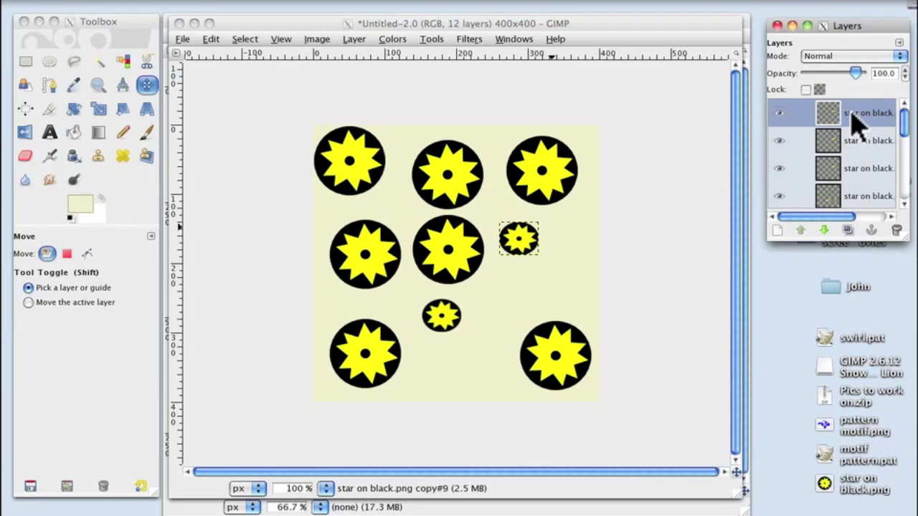
click(526, 235)
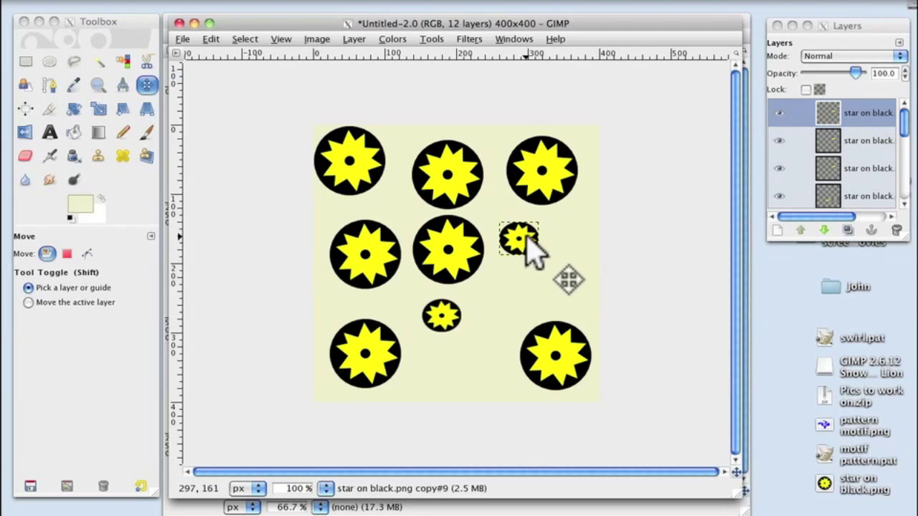
drag(530, 247, 527, 293)
click(878, 123)
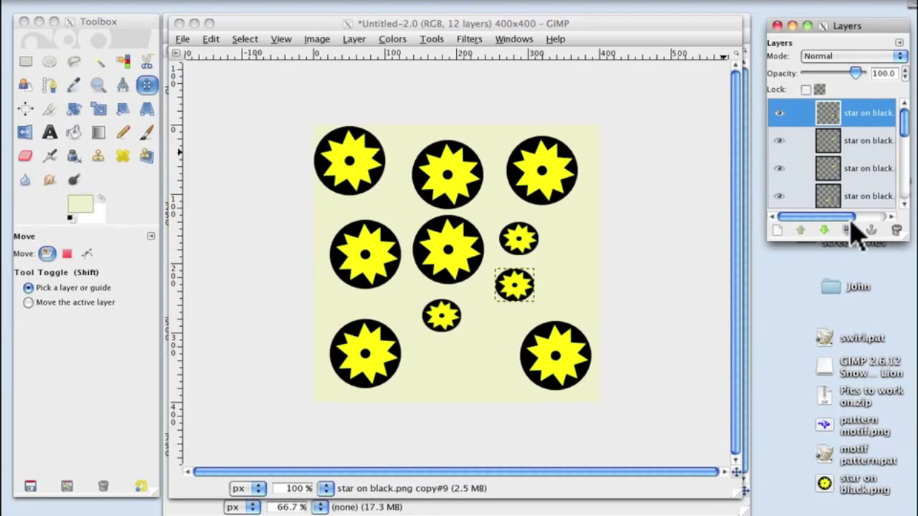
click(849, 228)
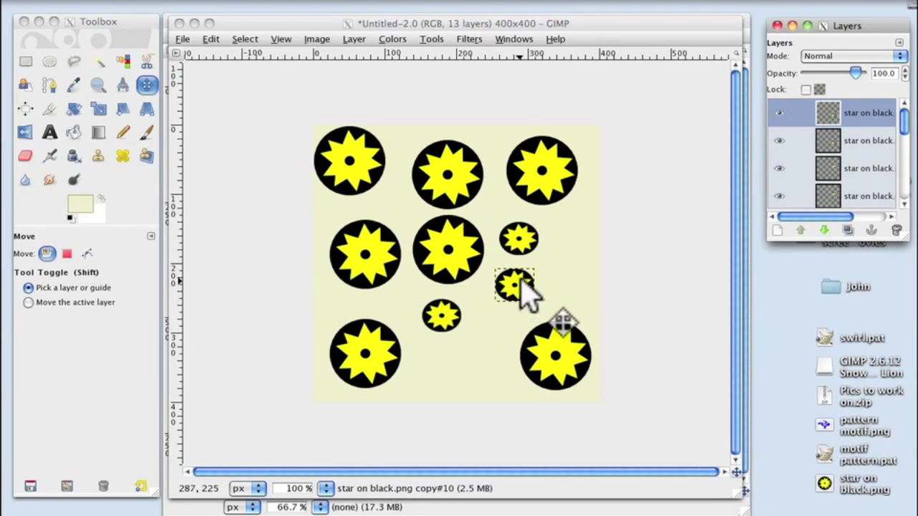
drag(521, 286, 494, 342)
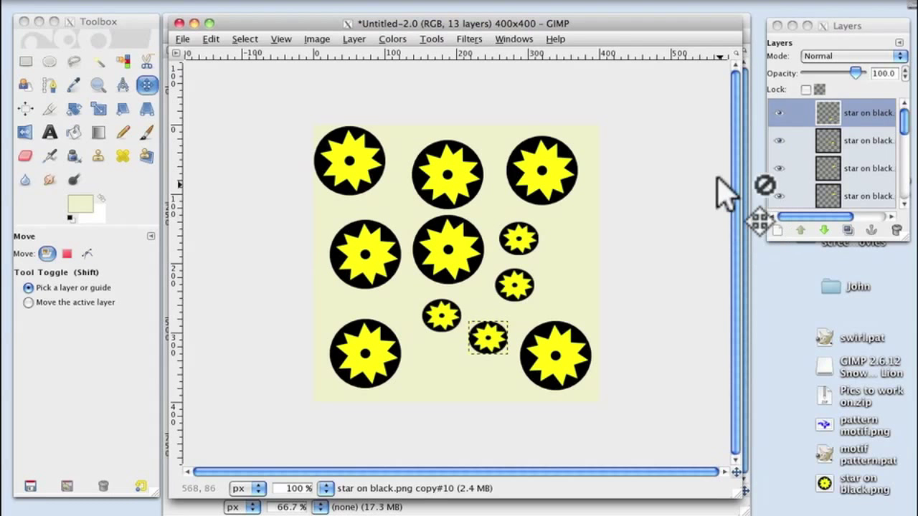
Step: Save the image to the Desktop as 'Star motif' with the GIMP pattern (.pat) file type
click(182, 40)
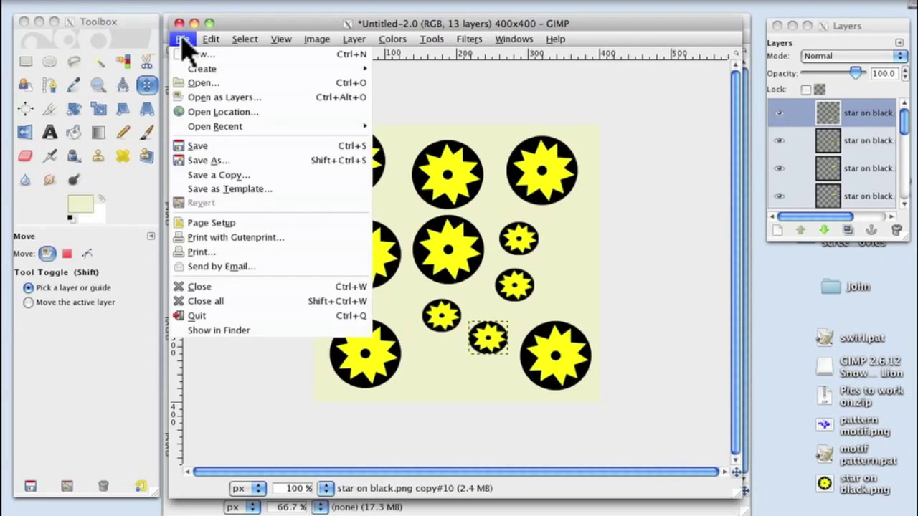
click(196, 158)
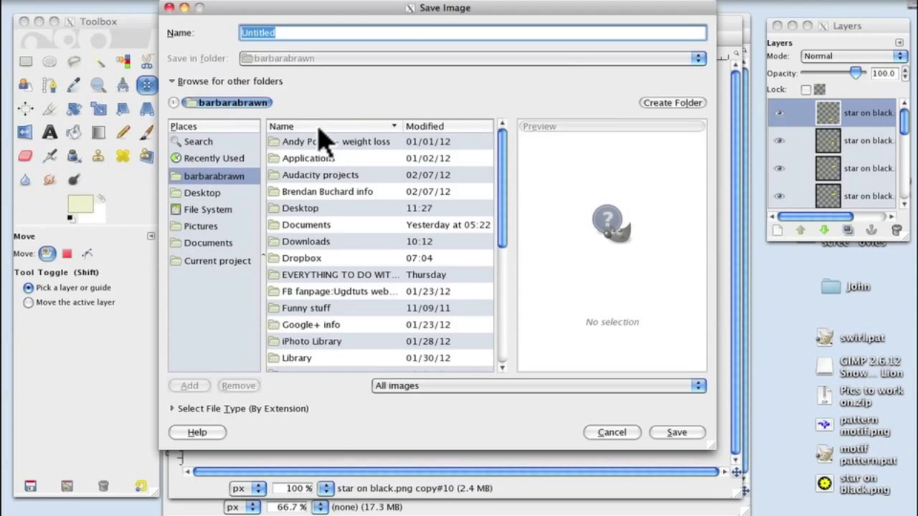
click(210, 194)
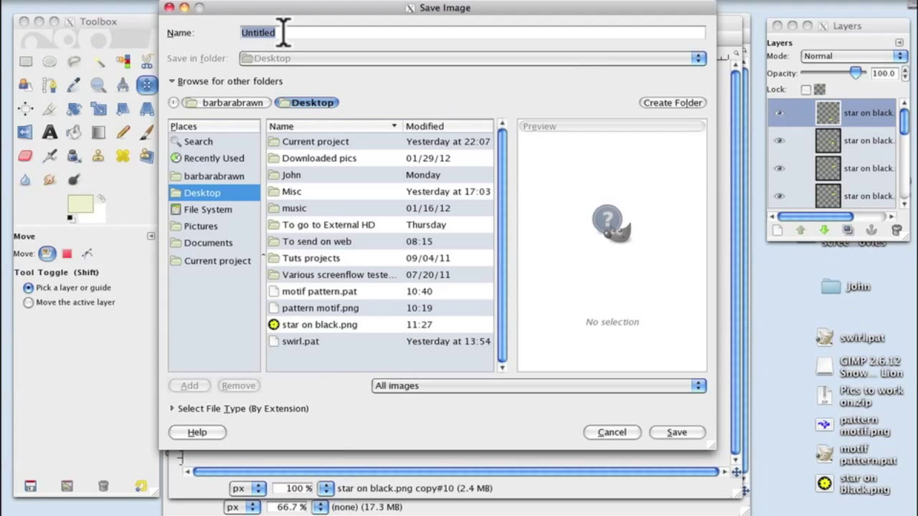
text(Star mo)
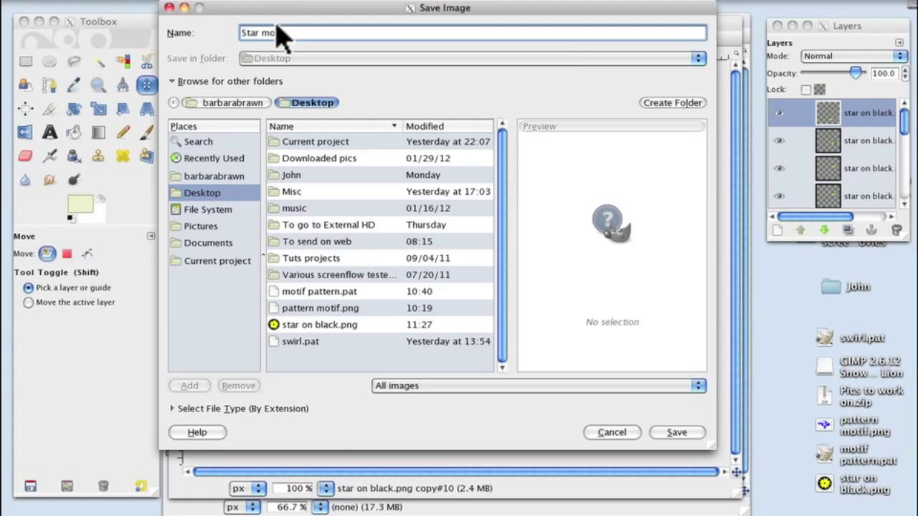
text(tif)
click(302, 408)
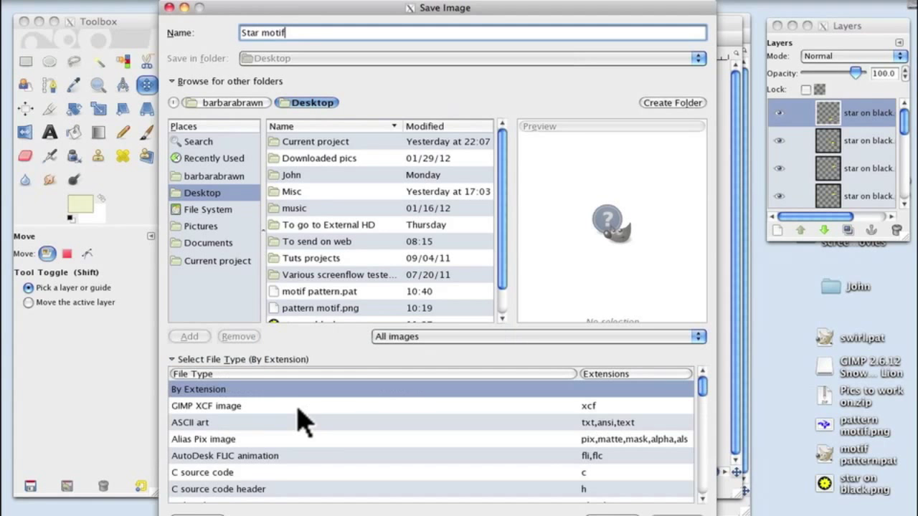
drag(702, 390, 706, 431)
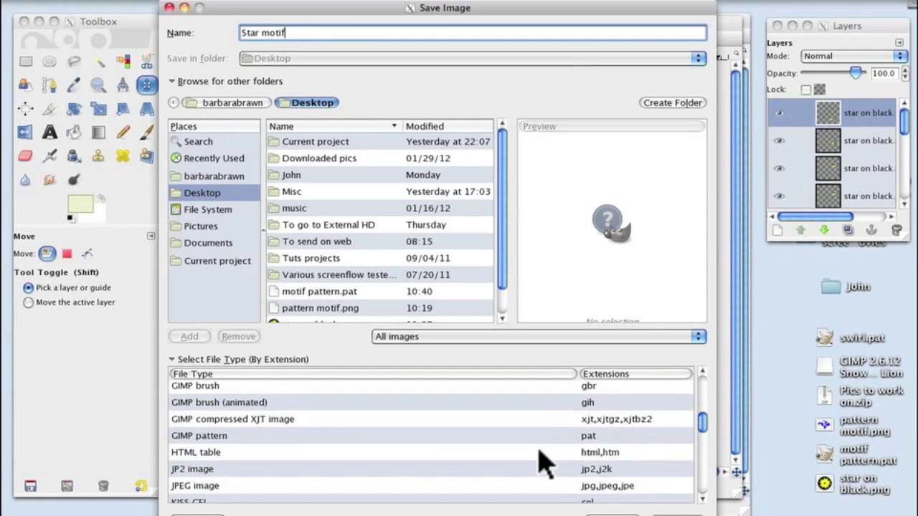
click(203, 436)
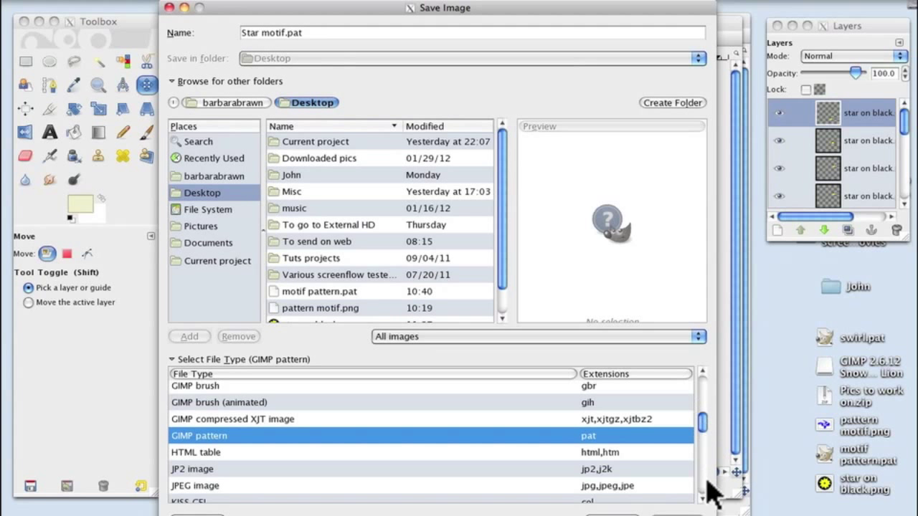
click(710, 514)
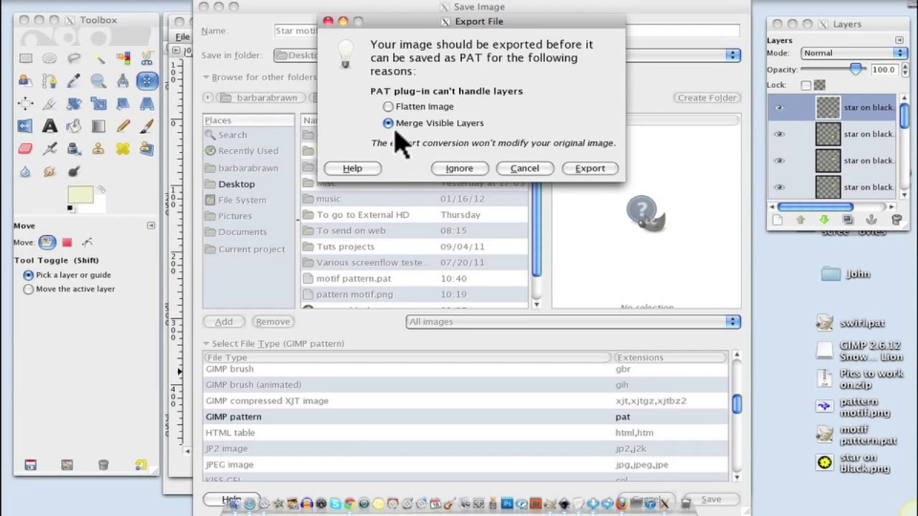
Step: Export with visible layers merged and save the pattern with the description 'Star motif'
click(589, 169)
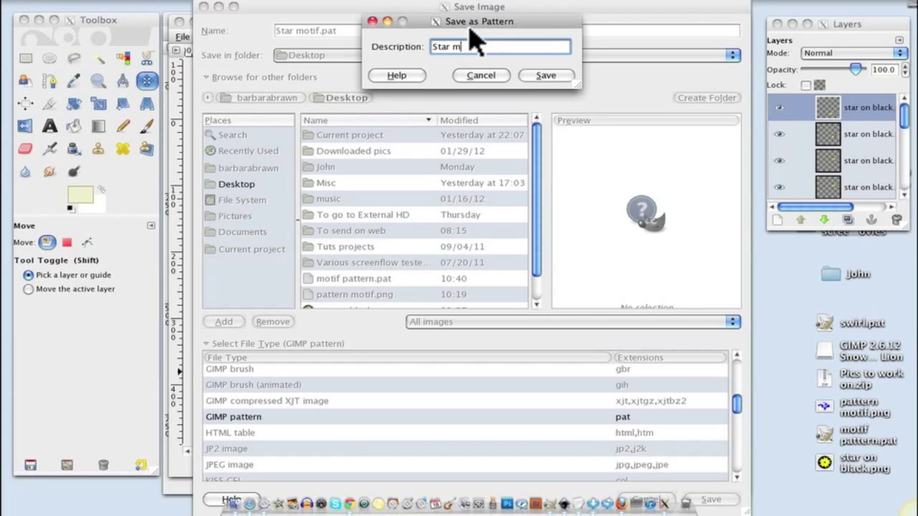
text(Star motif)
click(548, 78)
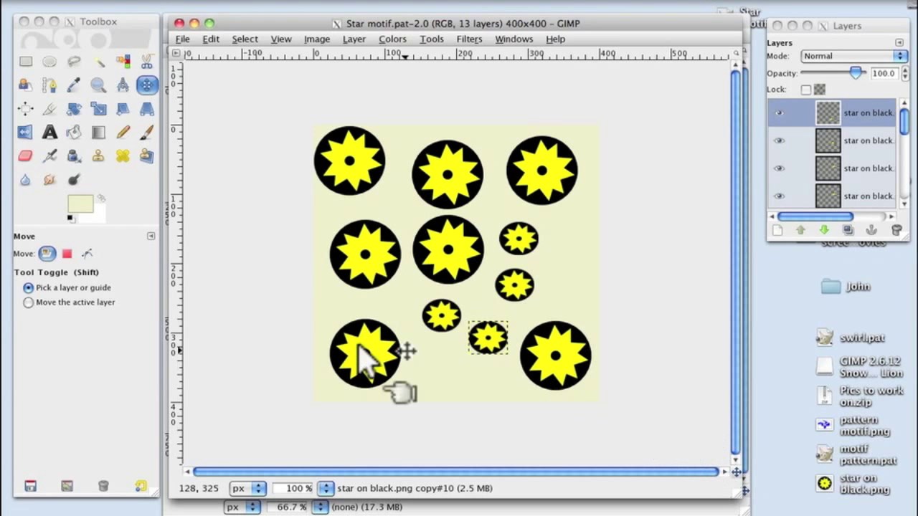
Step: Activate Bucket Fill with Pattern fill instead of the foreground colour
click(74, 133)
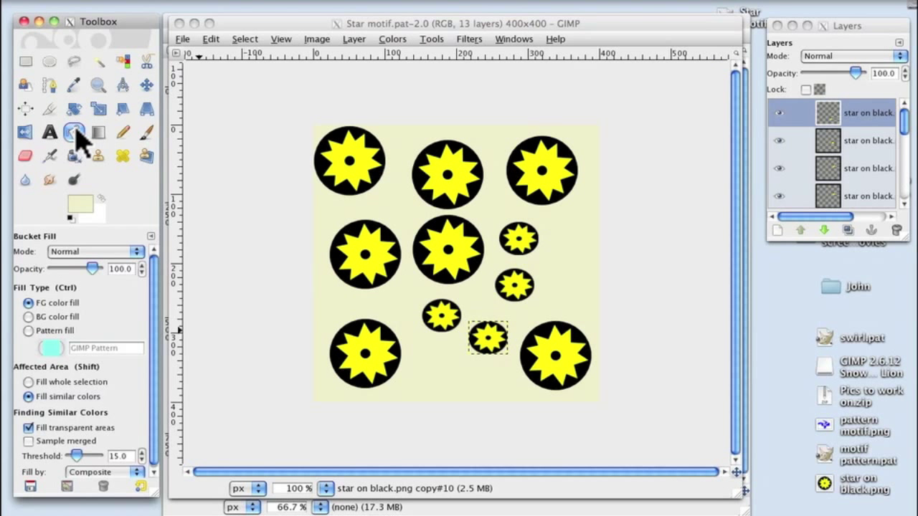
click(29, 331)
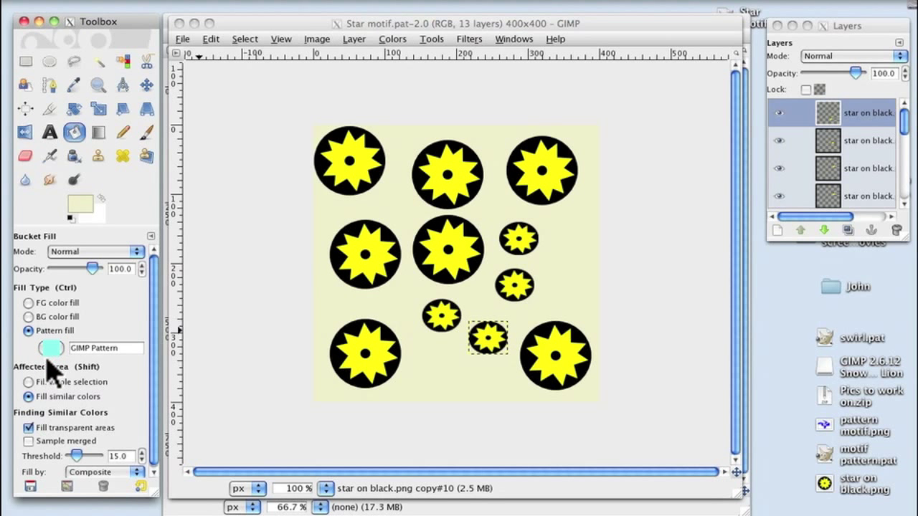